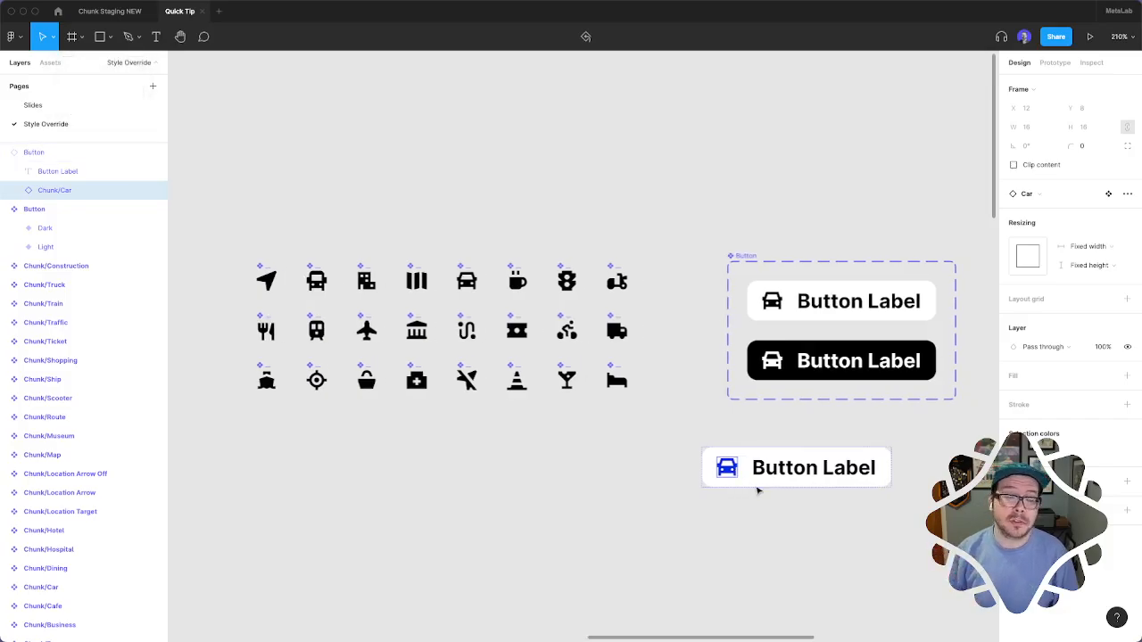
Try swapping the blue car icon in the standalone button instance for the Hotel icon, and undo the swap
left_click(1049, 195)
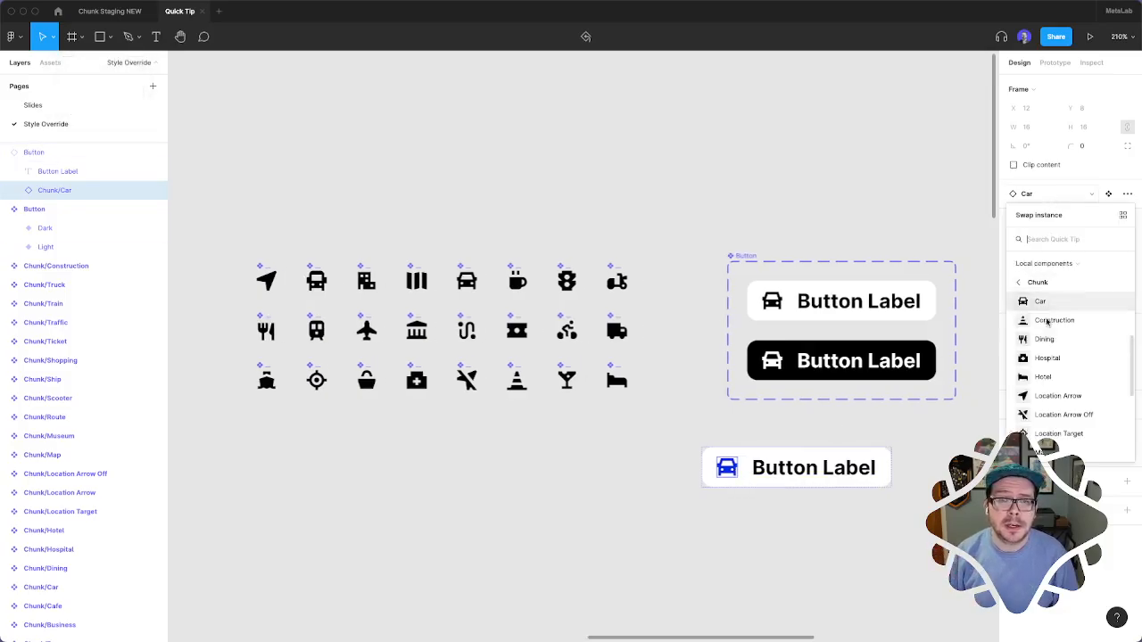
left_click(1042, 377)
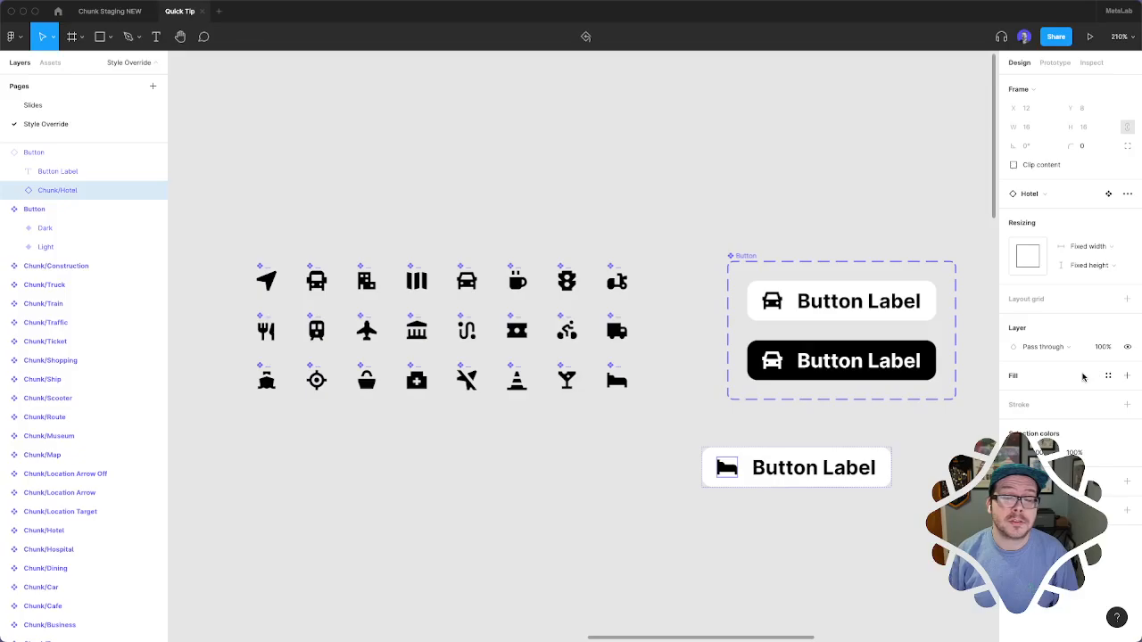
key("super+z")
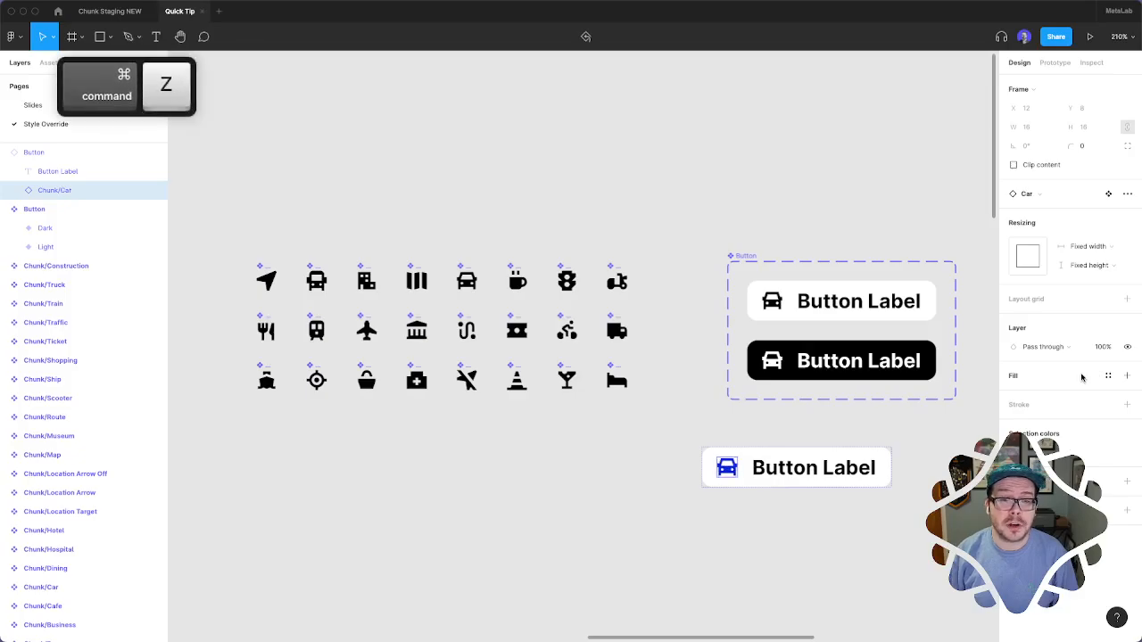
left_click(801, 443)
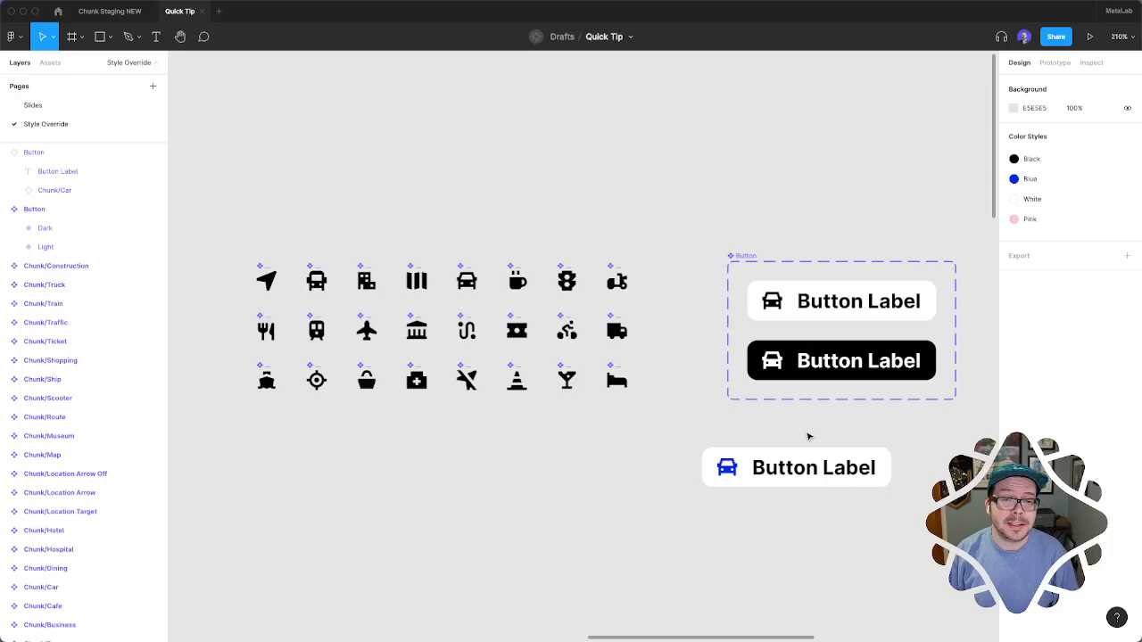
Combine all visible shapes of the Chunk/Car icon component into a single Union layer, leaving out its keylines
scroll(808, 437, "left", 2)
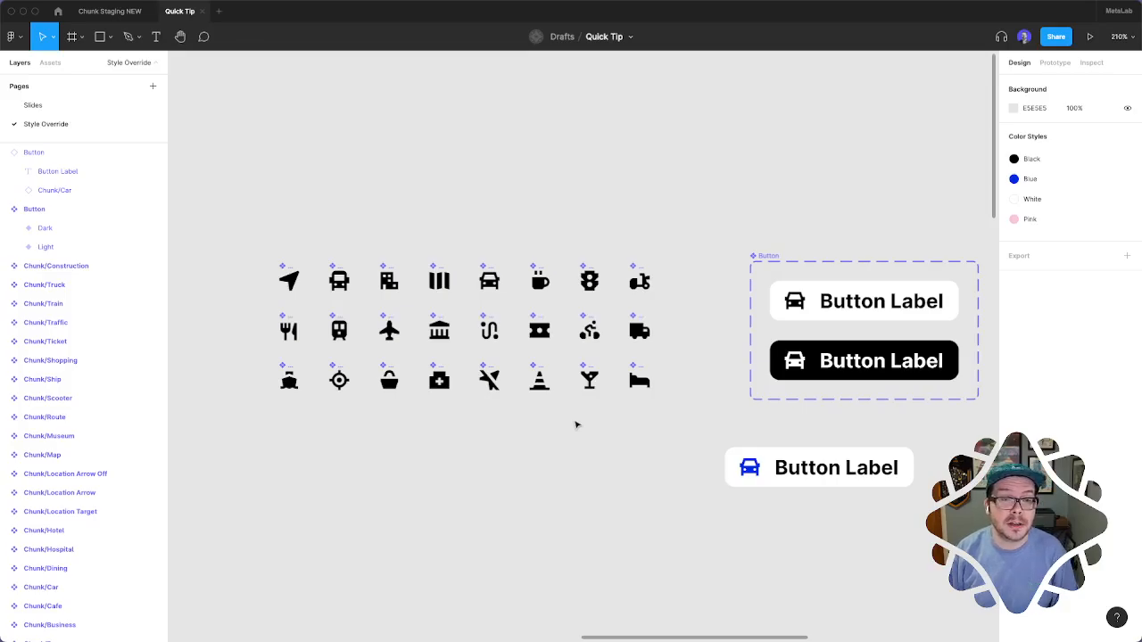
key("super")
scroll(609, 461, "up", 2)
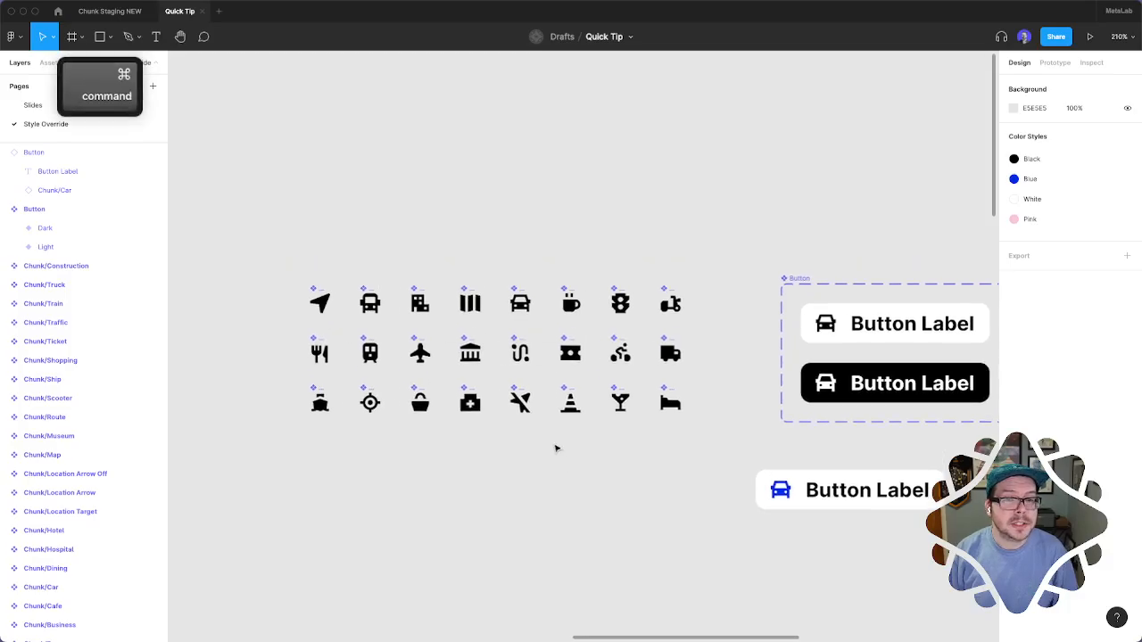
scroll(502, 454, "up", 2)
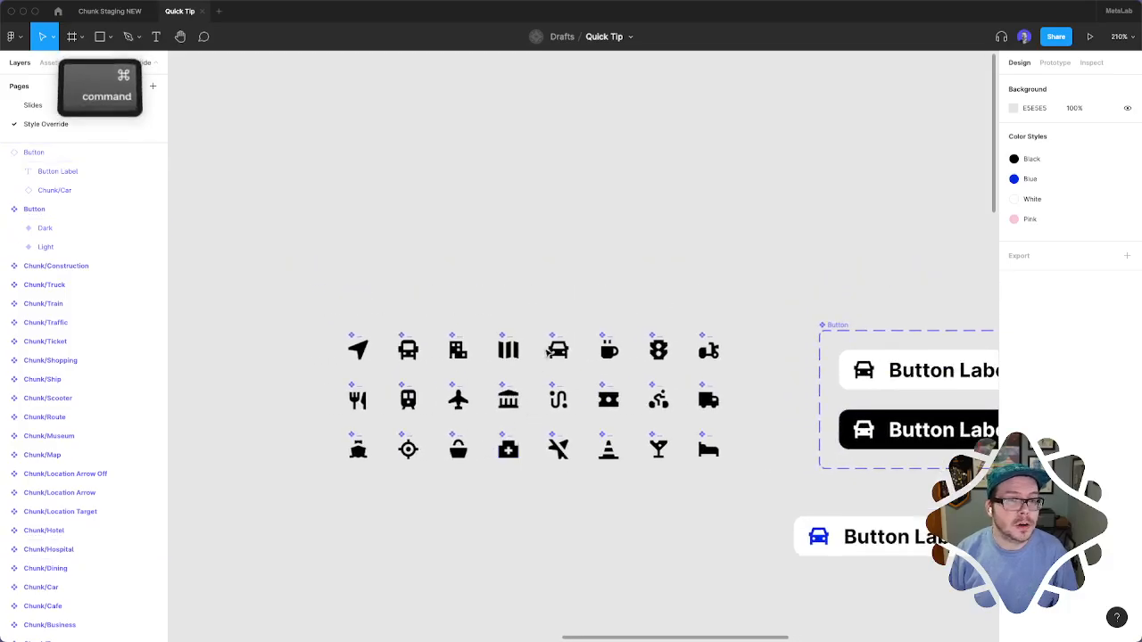
scroll(548, 353, "up", 5)
left_click(610, 374, "super")
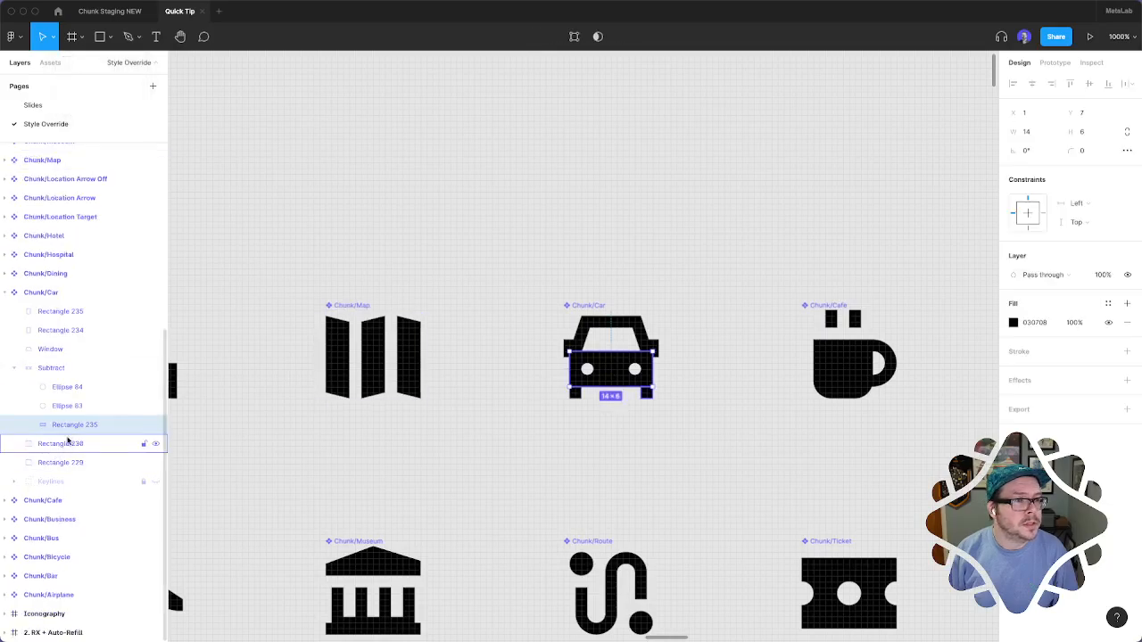
left_click(14, 367)
left_click(57, 367)
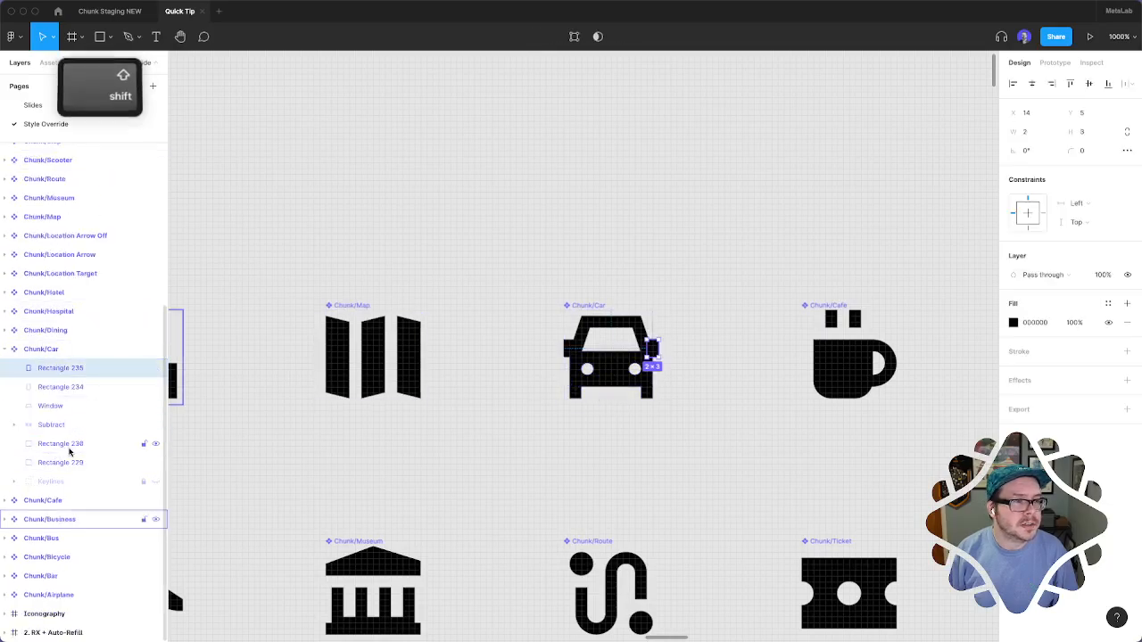
left_click(69, 455, "shift")
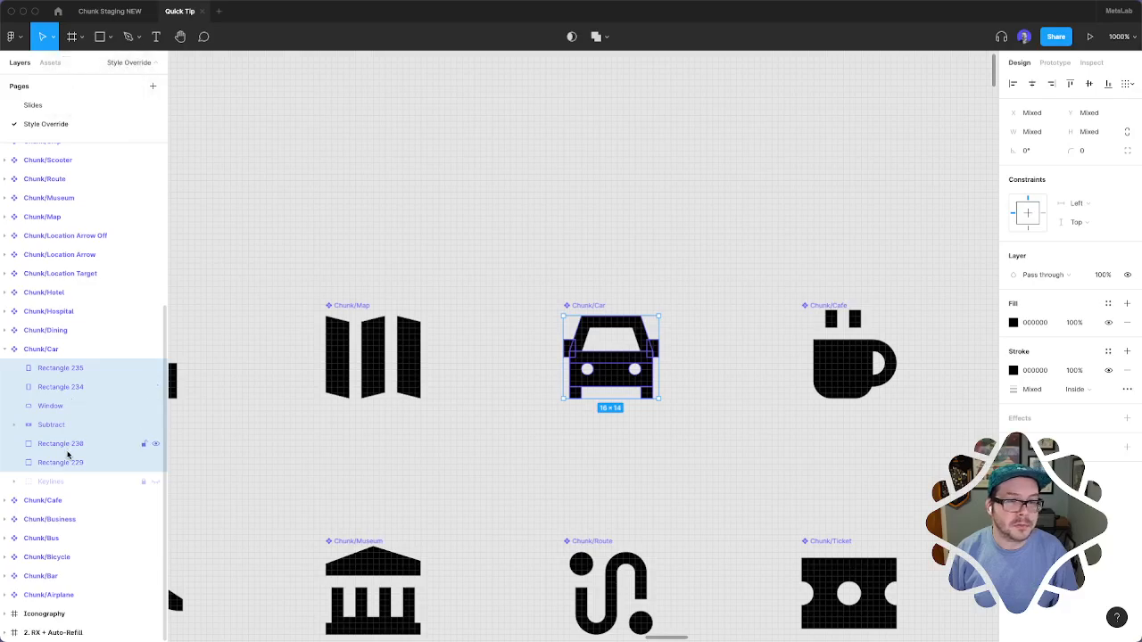
left_click(595, 37)
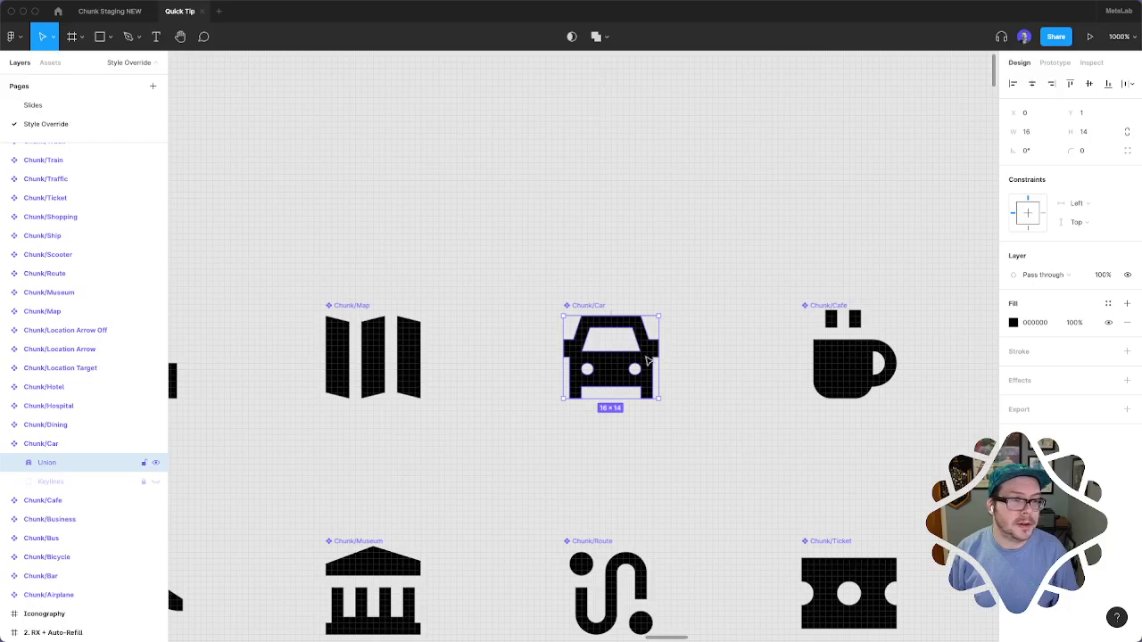
Combine all visible shapes of the Chunk/Airplane icon component into a single Union layer
scroll(648, 361, "down", 5)
scroll(651, 363, "left", 3)
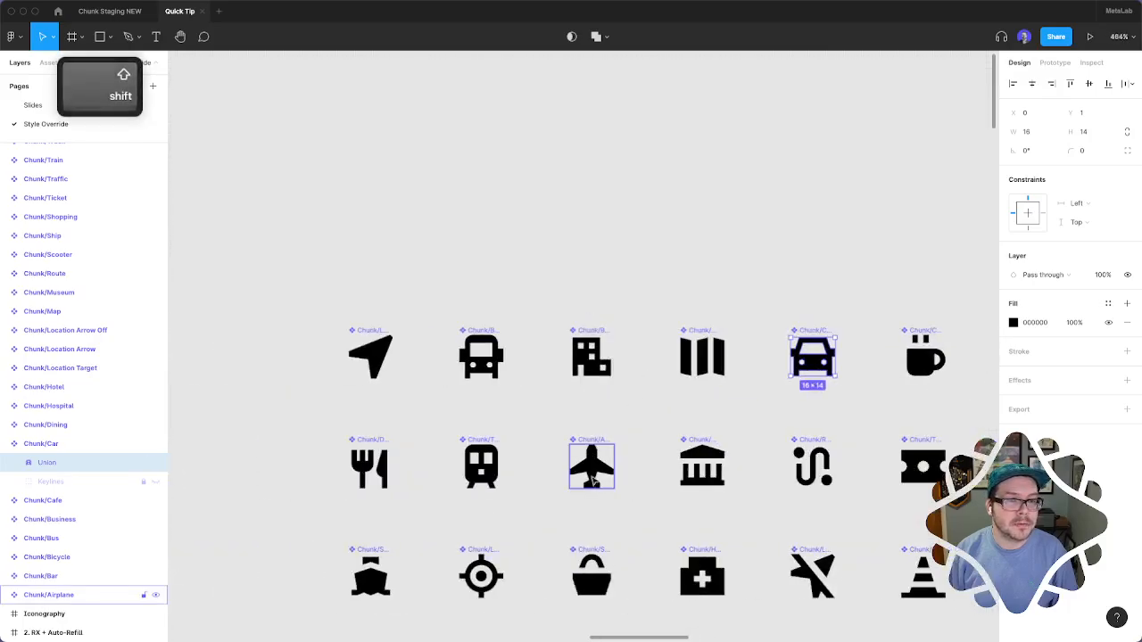
left_click(593, 479, "super")
scroll(82, 541, "down", 2)
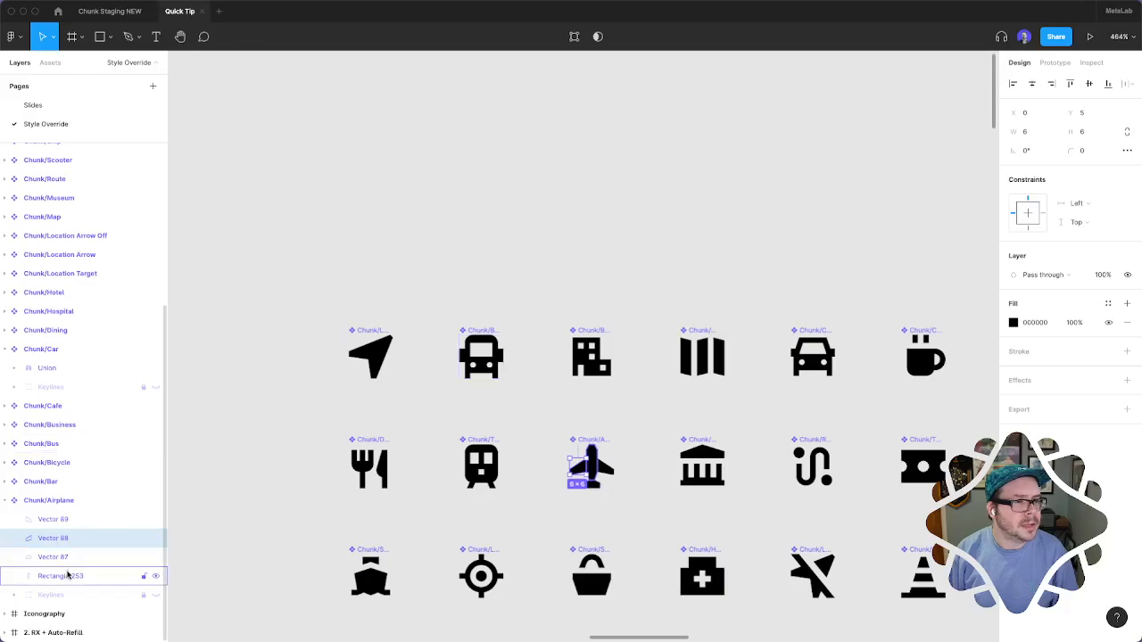
key("super+a")
left_click(596, 36)
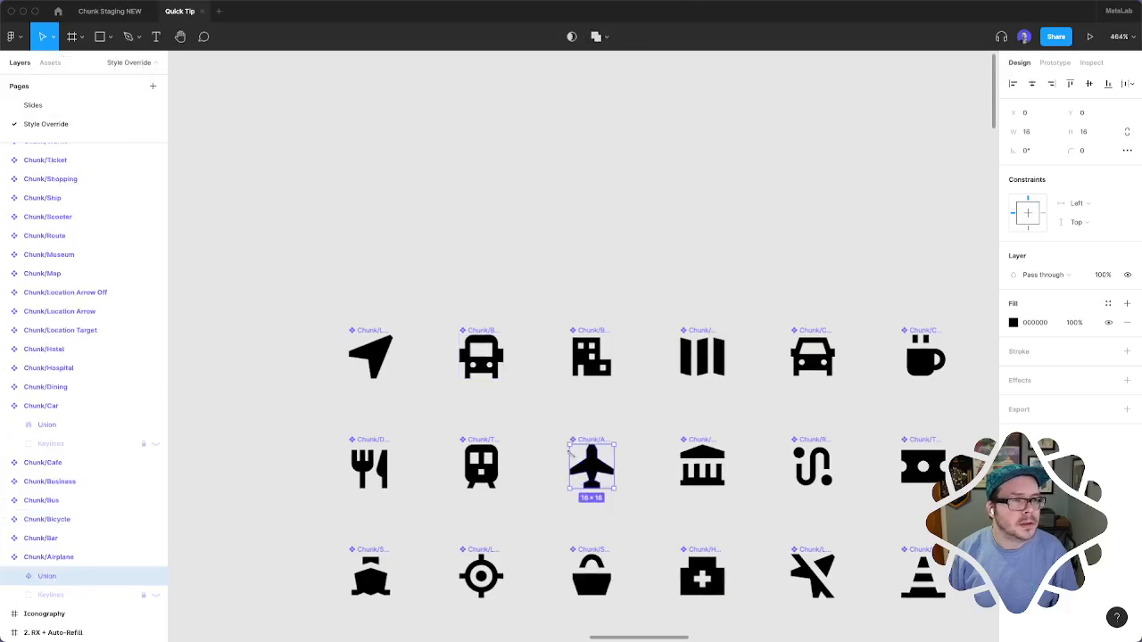
Rename the Subtract layer inside the Chunk/Business icon component as Union
left_click(612, 374, "super")
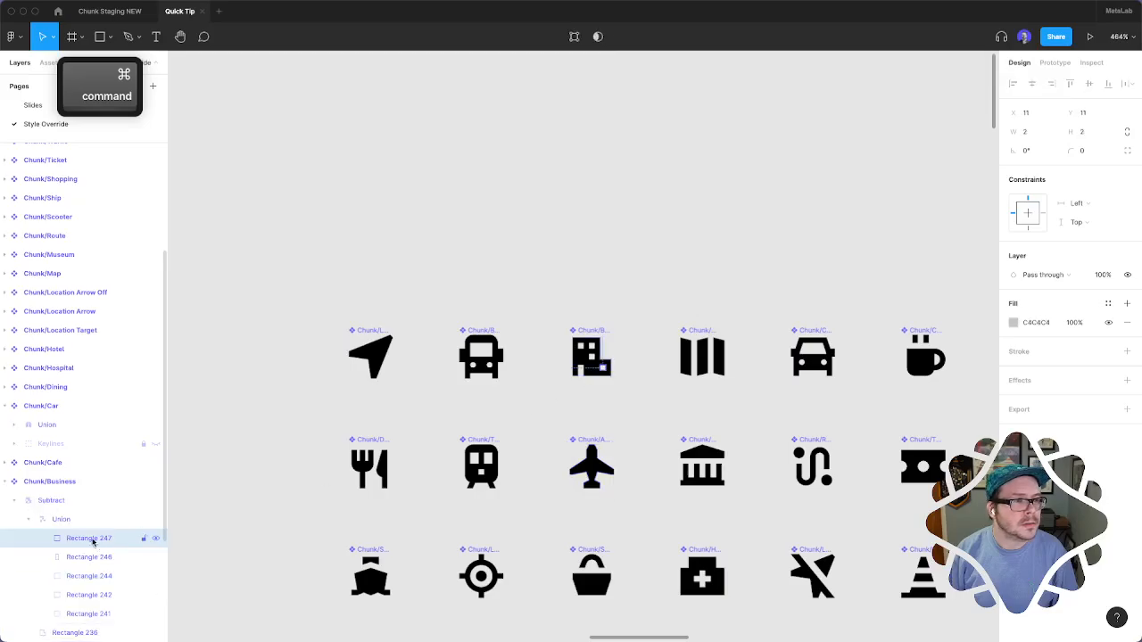
left_click(61, 500)
left_click(21, 503)
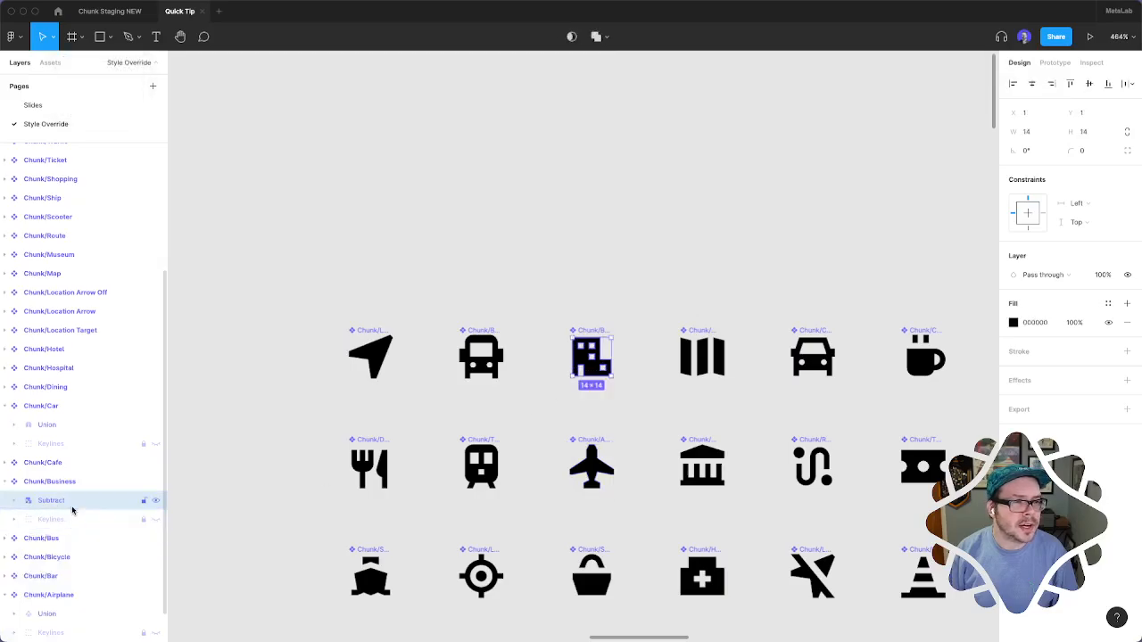
double_click(74, 508)
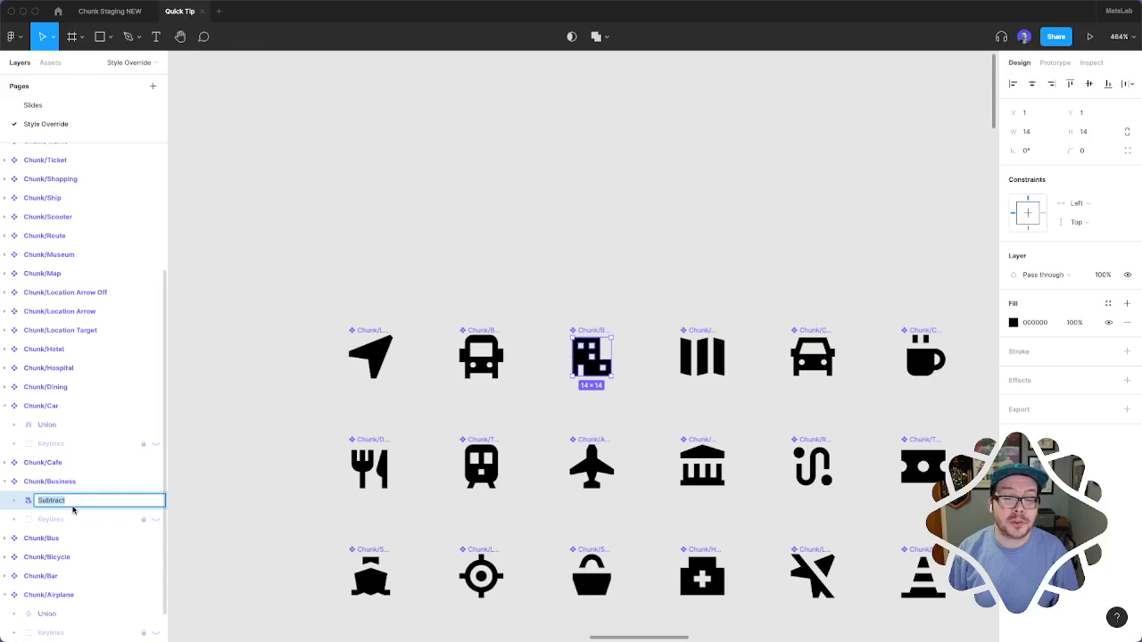
type("Union")
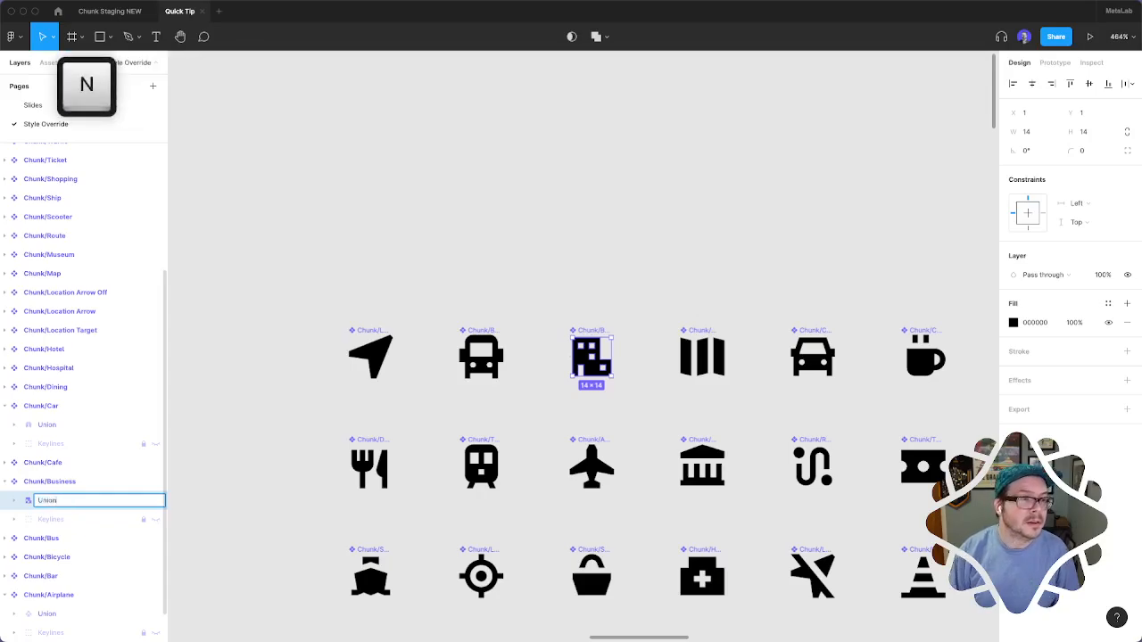
key("Return")
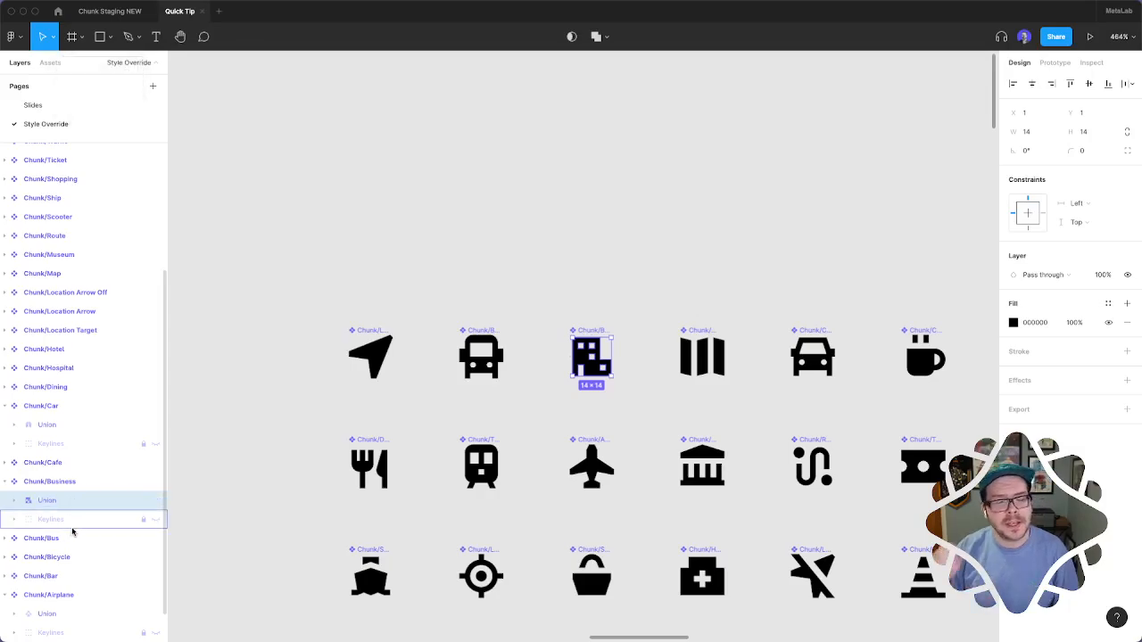
Apply the White color style to the car icon in the Dark variant of the Button component
scroll(815, 462, "right", 3)
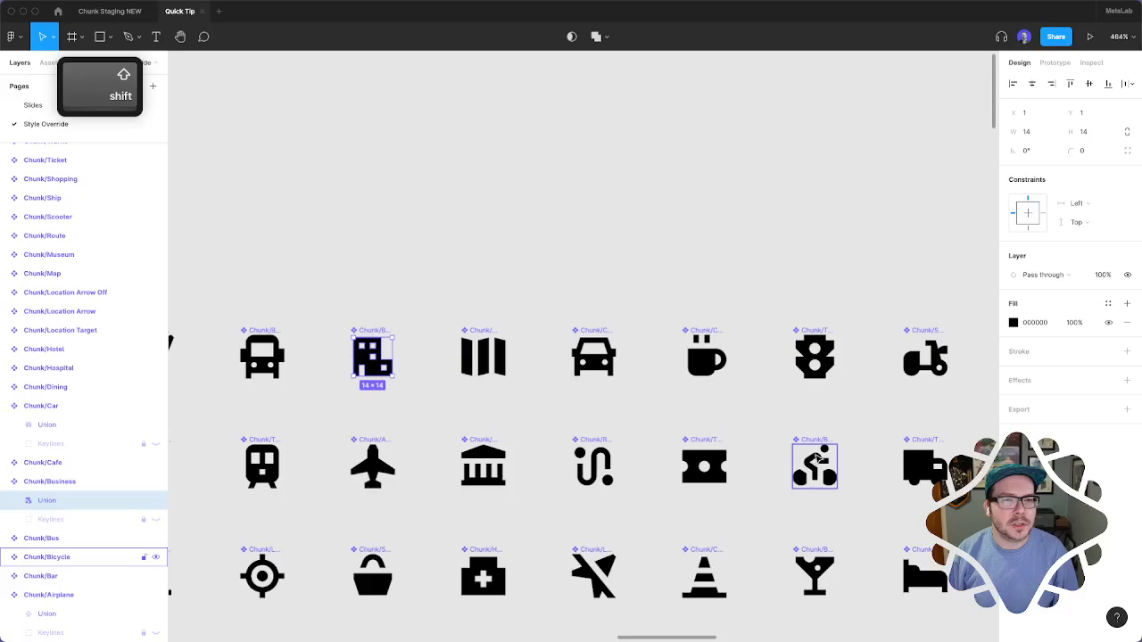
scroll(815, 462, "down", 3)
left_click(700, 321)
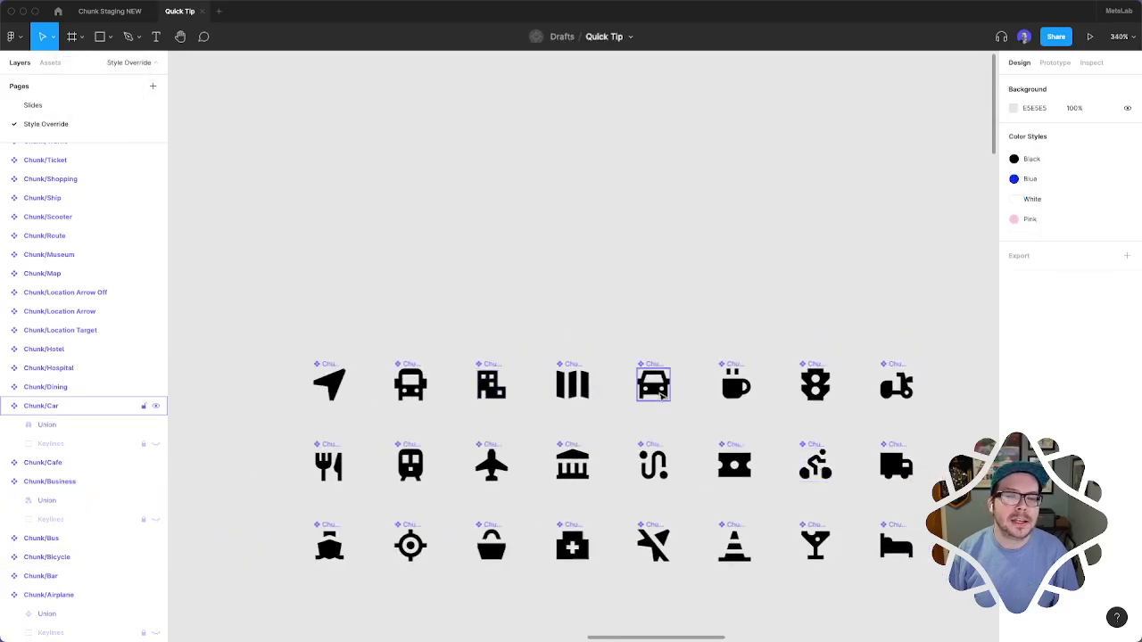
scroll(749, 468, "down", 3)
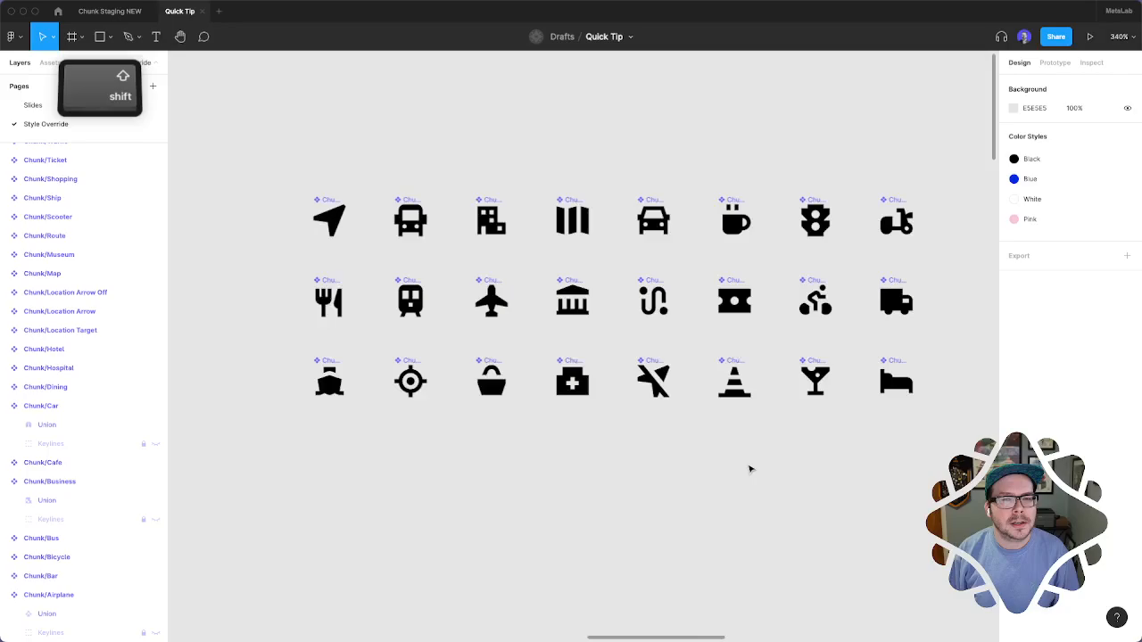
scroll(749, 467, "right", 8)
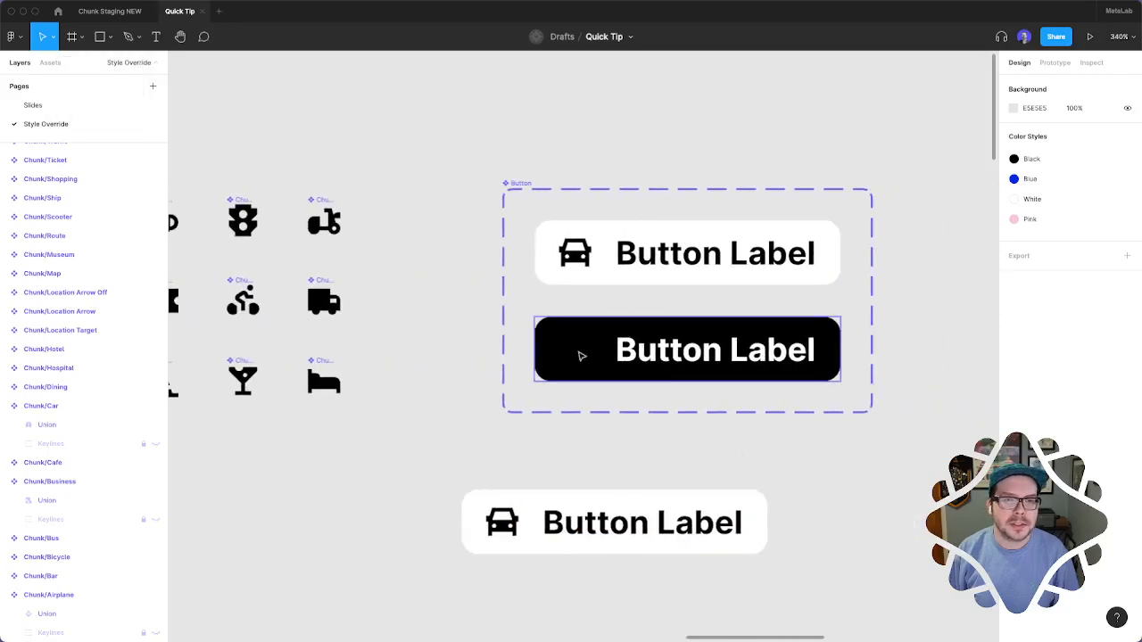
left_click(677, 355, "super")
left_click(589, 358)
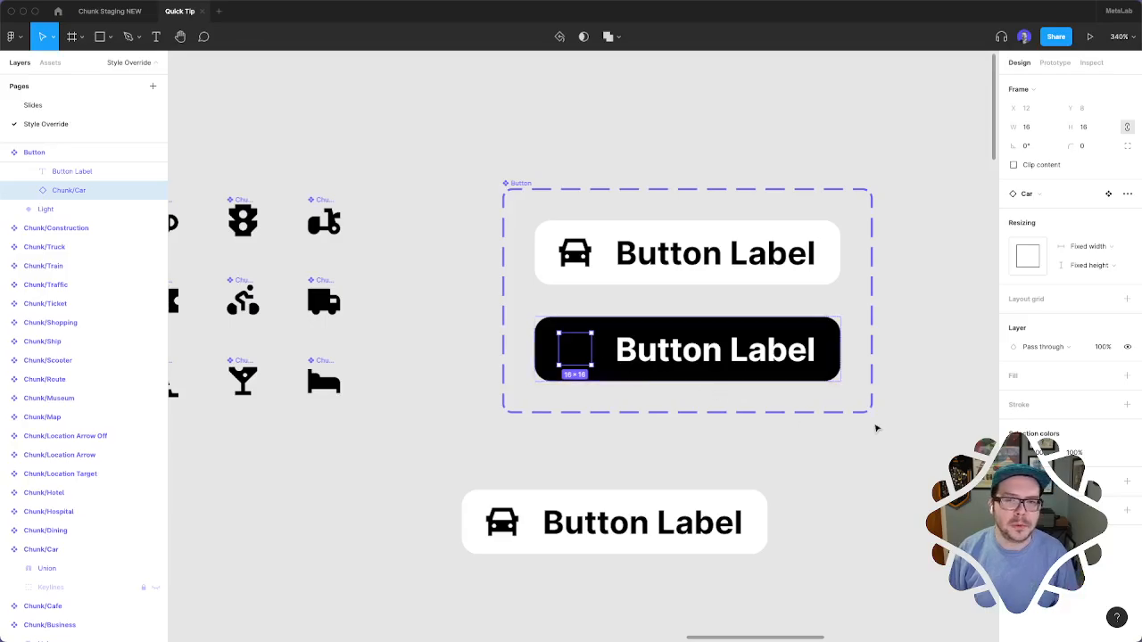
left_click(1106, 453)
left_click(910, 544)
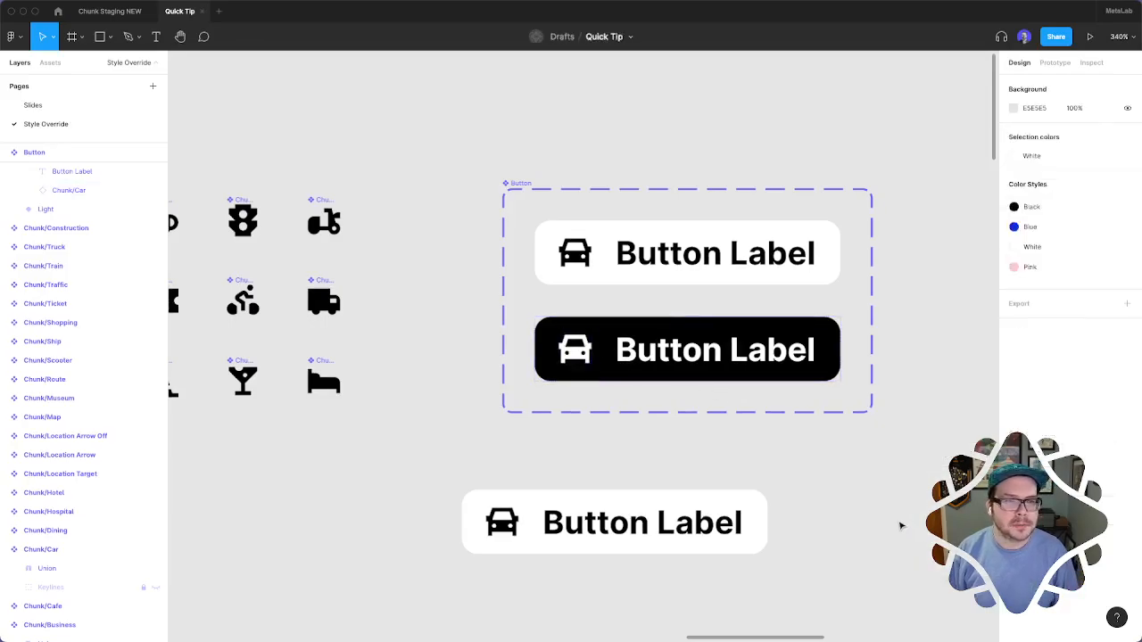
Apply the Blue color style to the car icon in the white button instance below the component set
left_click(588, 535, "super")
left_click(502, 522, "super")
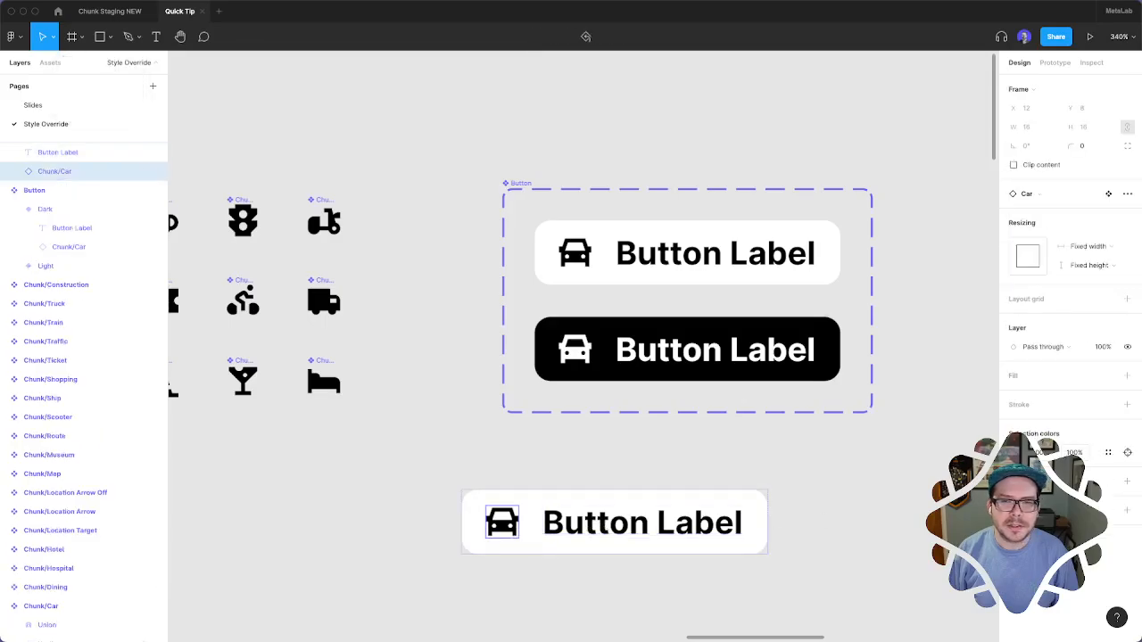
left_click(1107, 453)
left_click(901, 525)
scroll(867, 550, "left", 3)
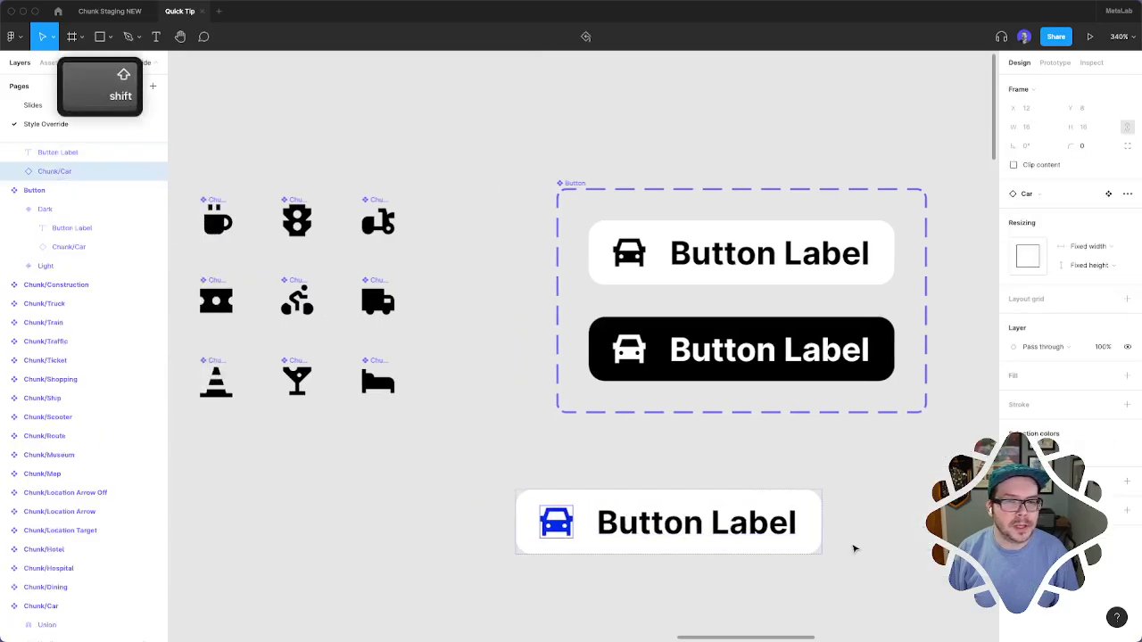
Swap the blue car icon in the white button instance for the Airplane icon
left_click(1063, 196)
type("airp")
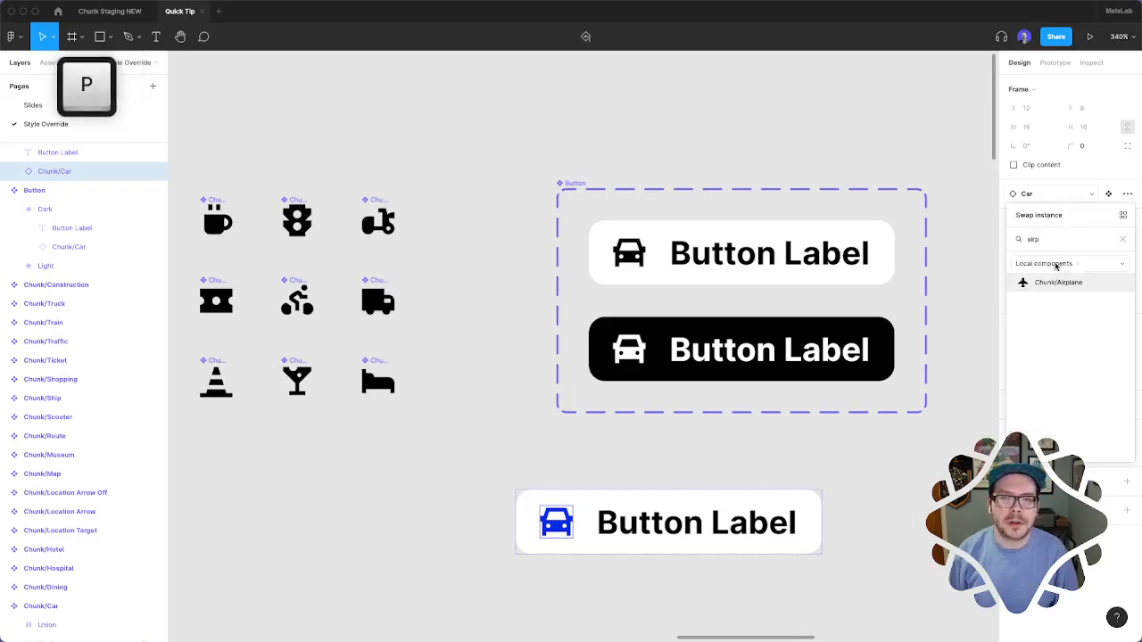
left_click(1054, 281)
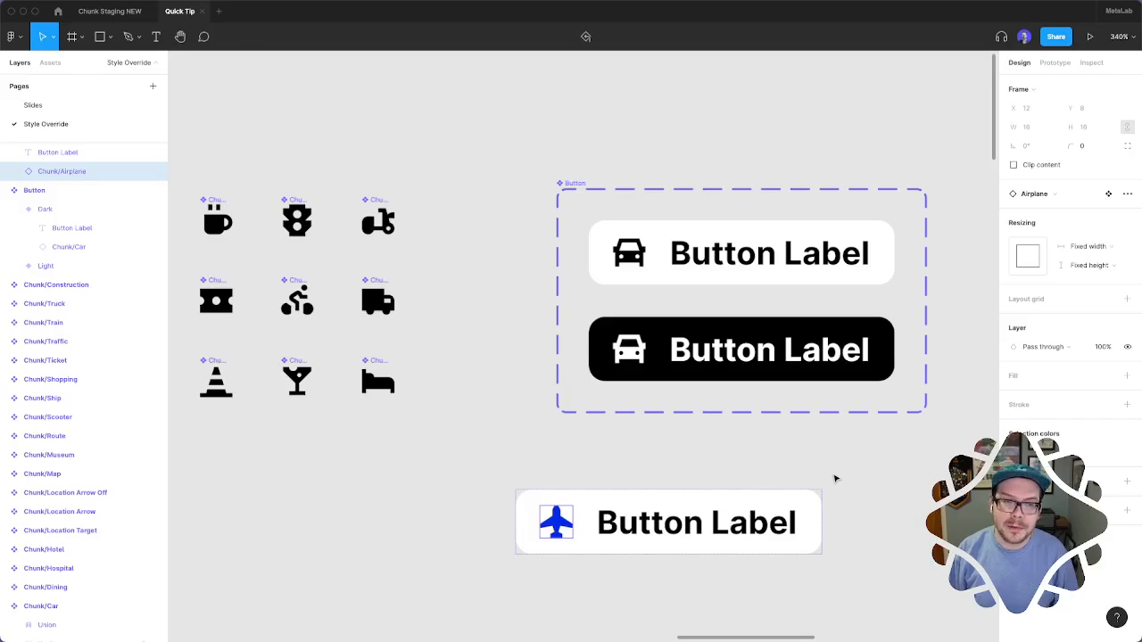
left_click(882, 489)
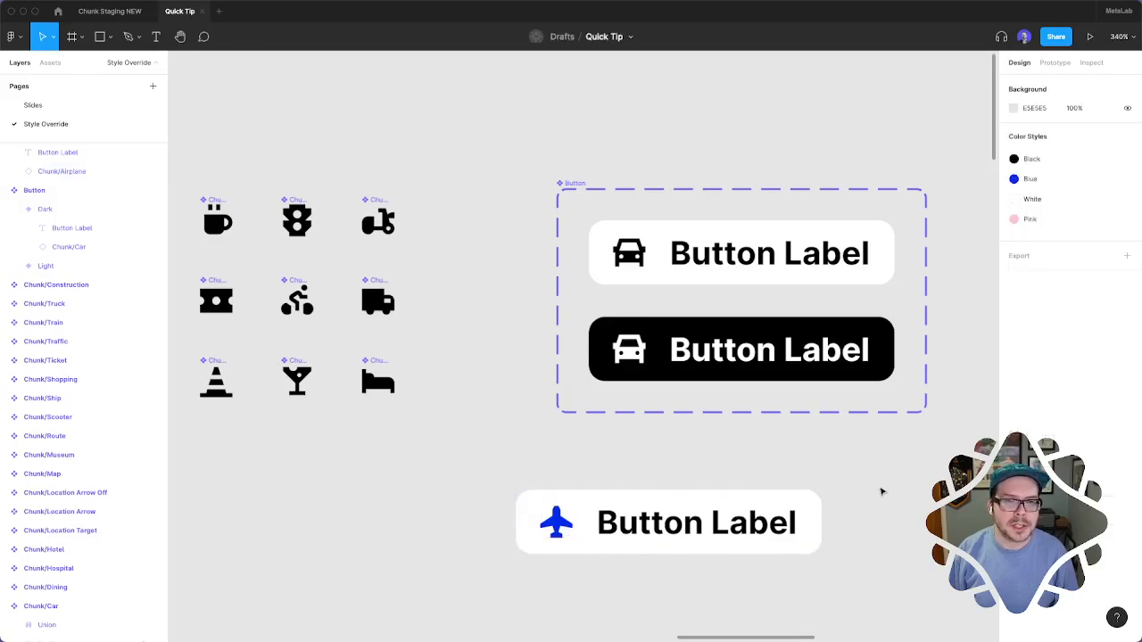
Create an instance of the Dark button variant by copying it to just below the white airplane button
scroll(882, 489, "down", 3)
left_click(790, 220)
key("alt")
left_click_drag(790, 219, 743, 486)
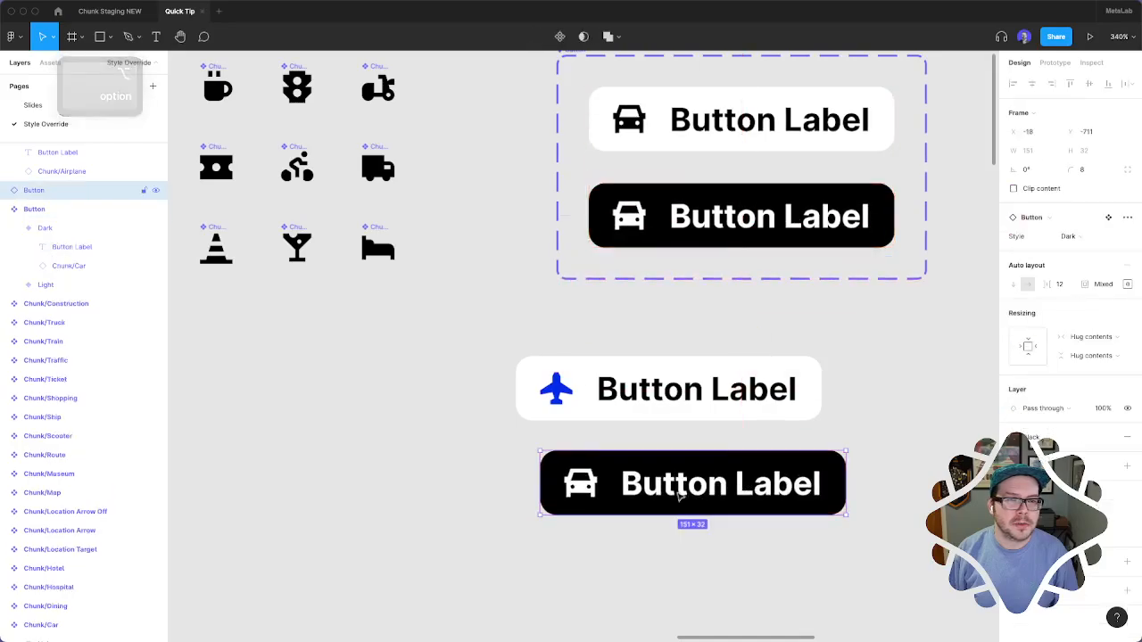
Apply the Pink color style to the car icon in the dark button instance
left_click(714, 485, "super")
left_click(582, 484, "super")
left_click(1034, 452)
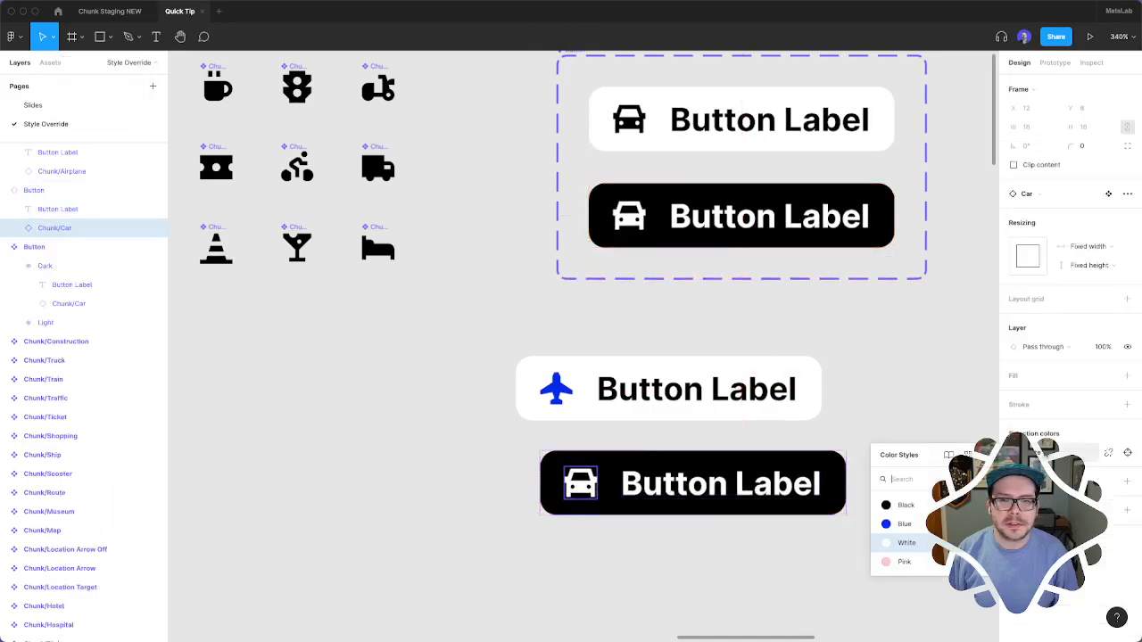
left_click(927, 558)
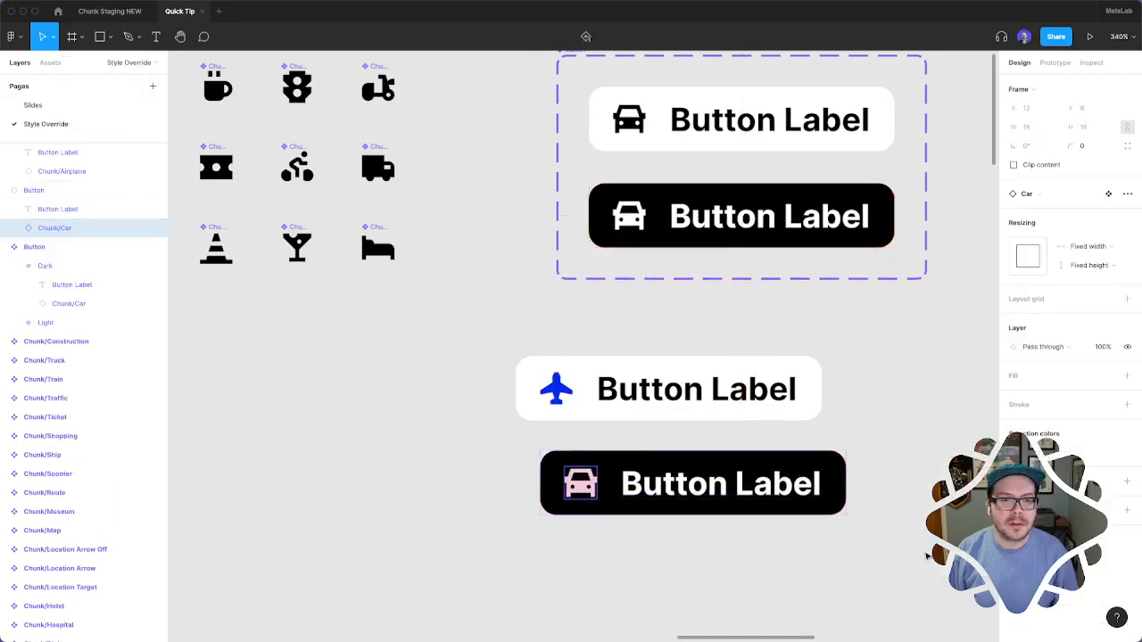
Swap the pink car icon in the dark button instance for the Chunk/Business icon
left_click(1063, 189)
type("busi")
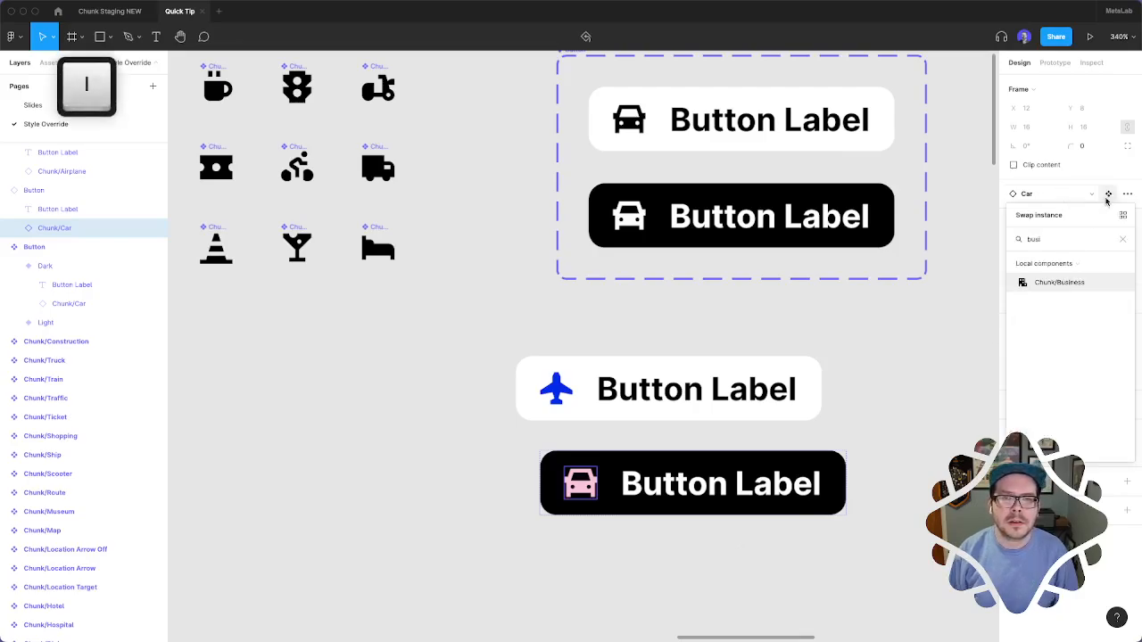
left_click(1056, 287)
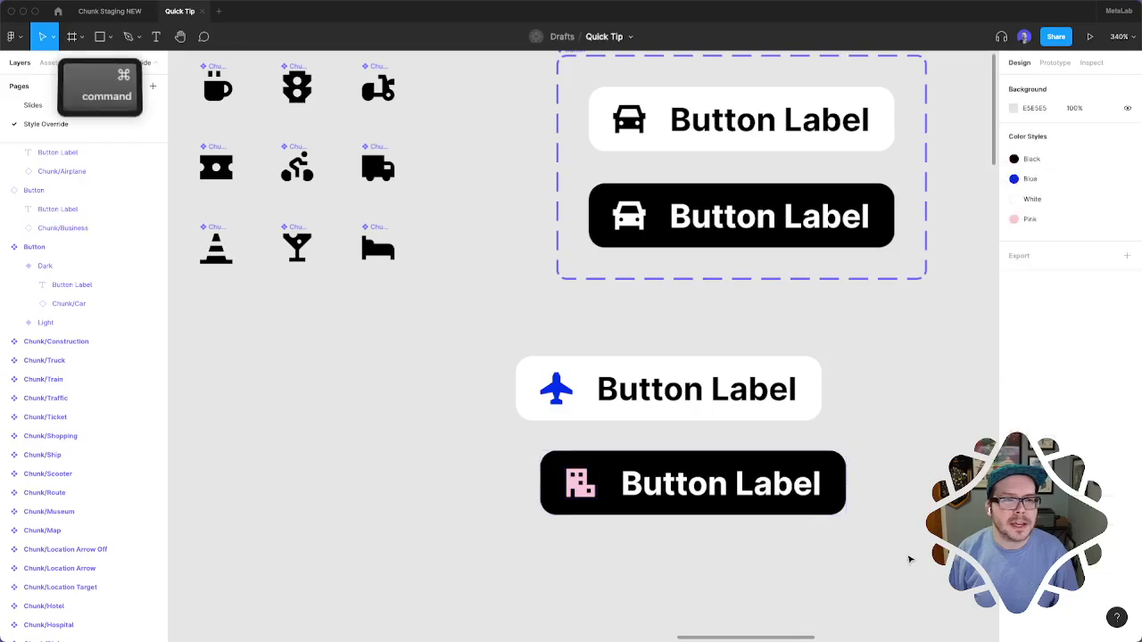
Look over the Chunk icons, the button variants and the rows of outlined icons in the Iconography frame
scroll(909, 560, "down", 3)
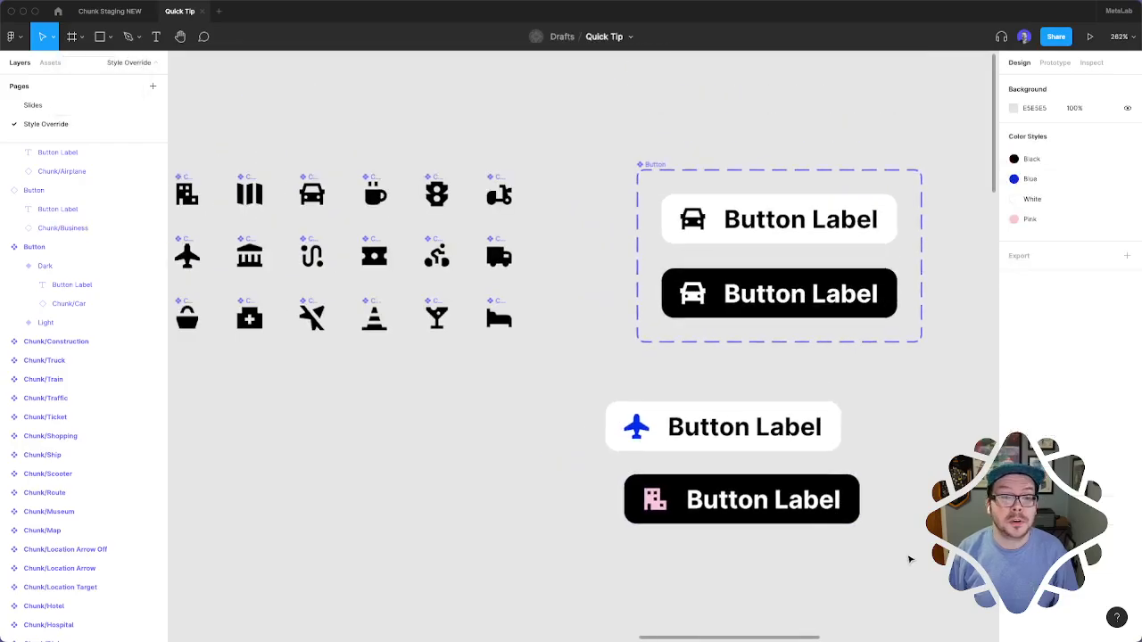
scroll(910, 560, "left", 2)
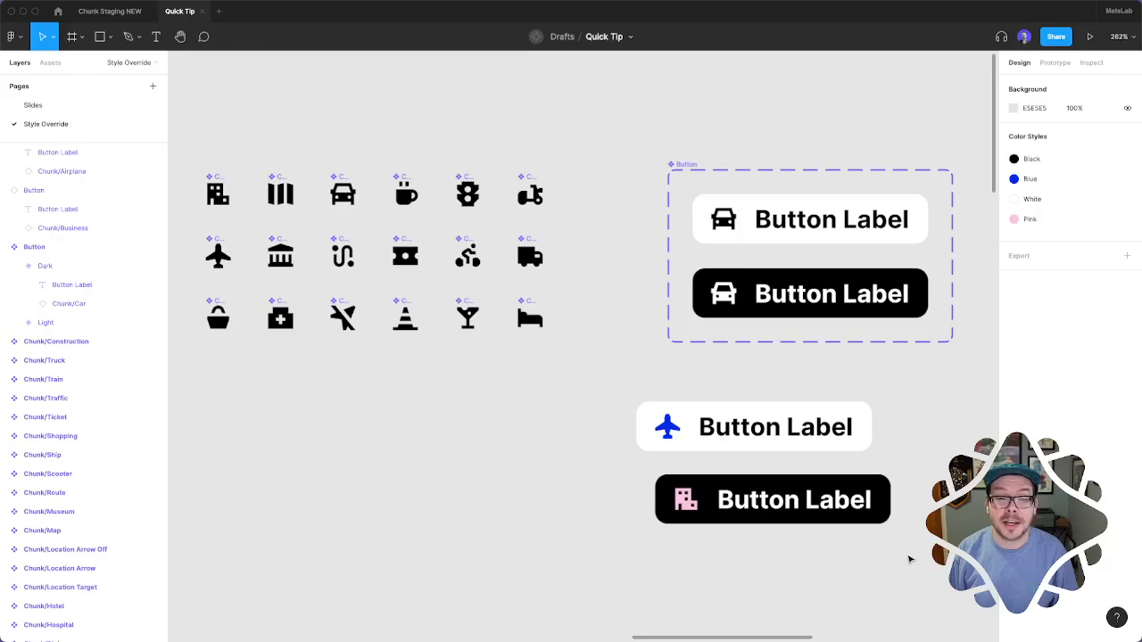
scroll(909, 560, "left", 2)
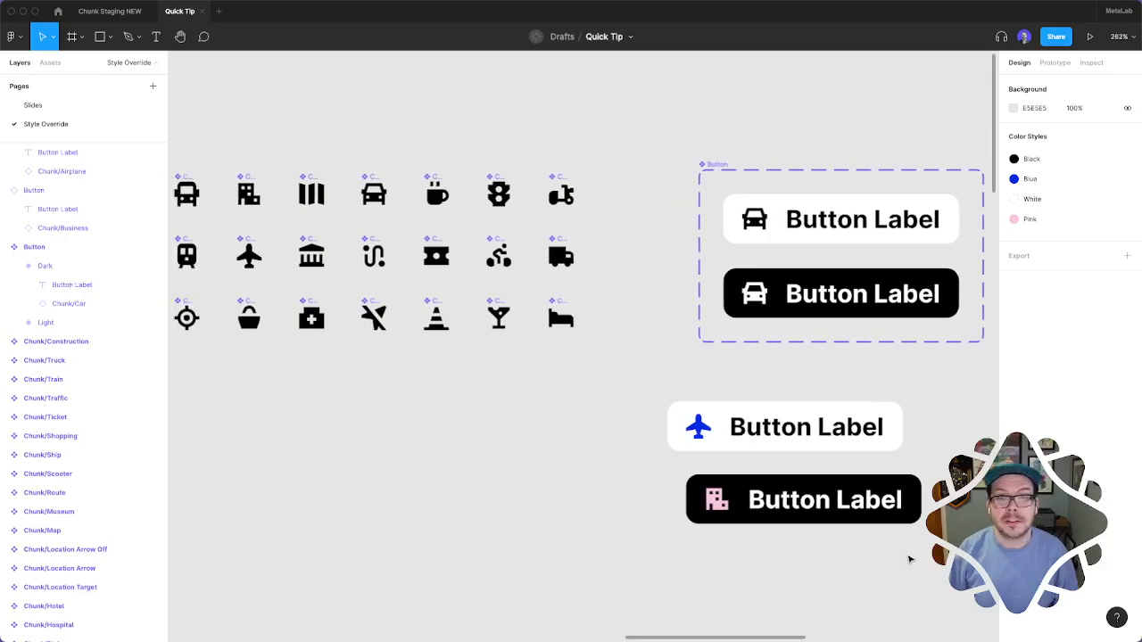
scroll(911, 550, "down", 2)
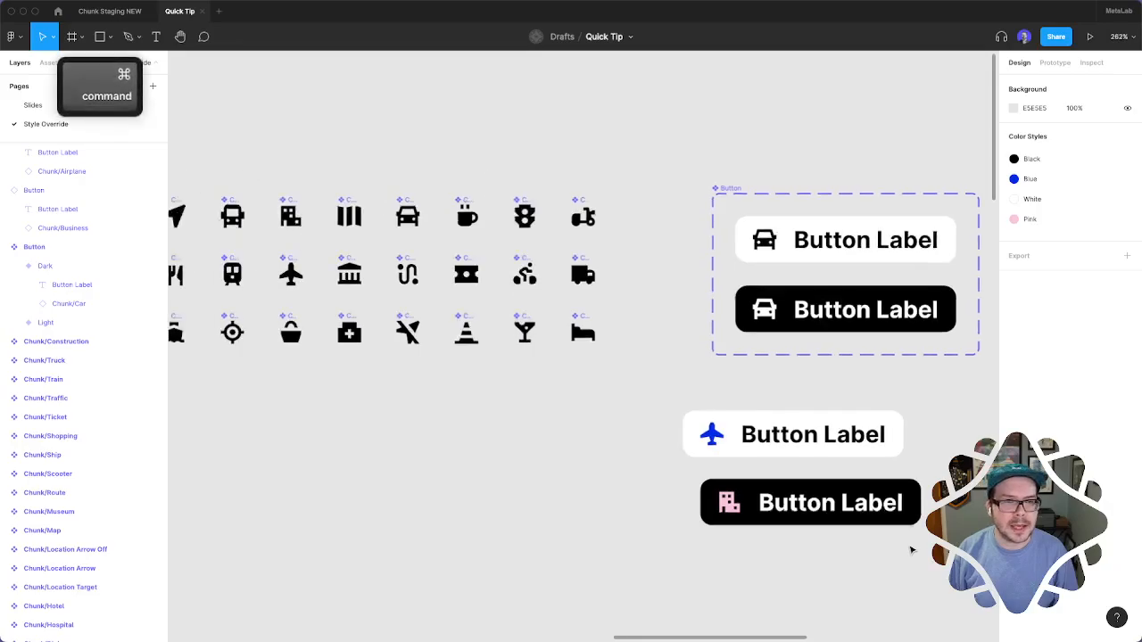
scroll(911, 550, "down", 10)
scroll(912, 551, "down", 5)
scroll(912, 550, "left", 3)
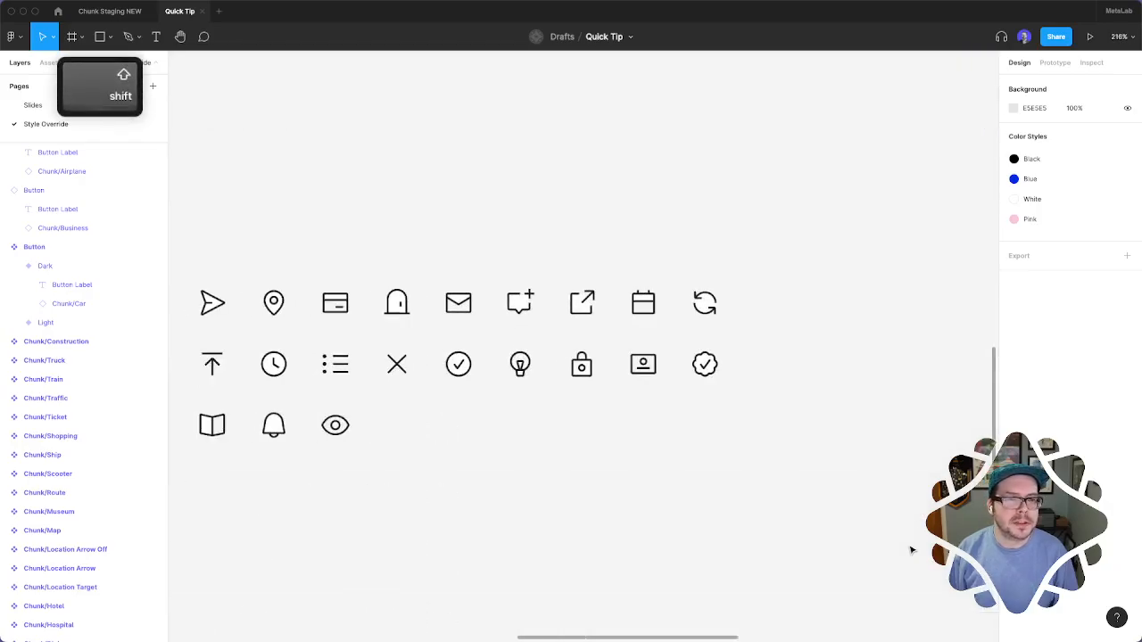
scroll(912, 550, "down", 3)
scroll(911, 550, "left", 2)
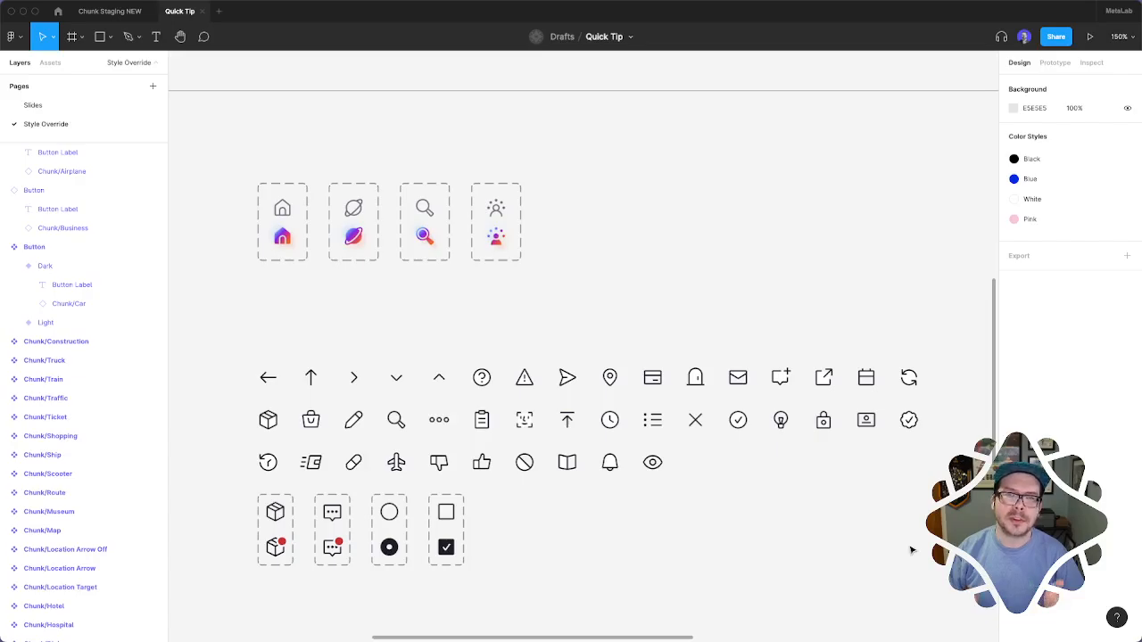
scroll(912, 551, "right", 12)
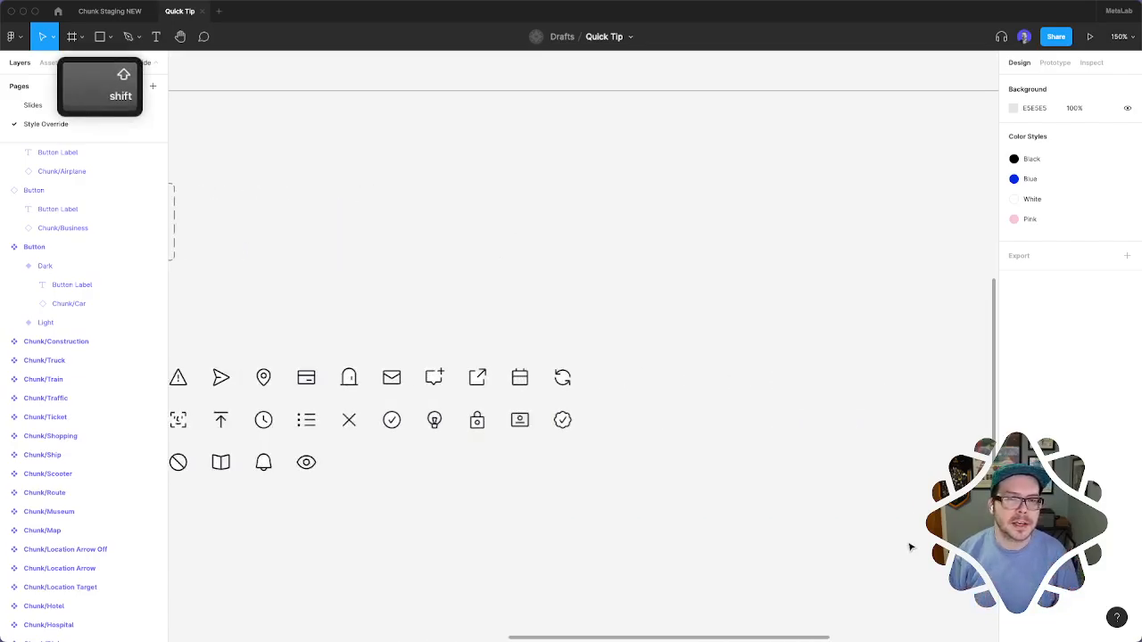
Duplicate the "2. RX + Auto-Refill" treatment plan card and place the copy just beside the original
scroll(911, 545, "down", 2)
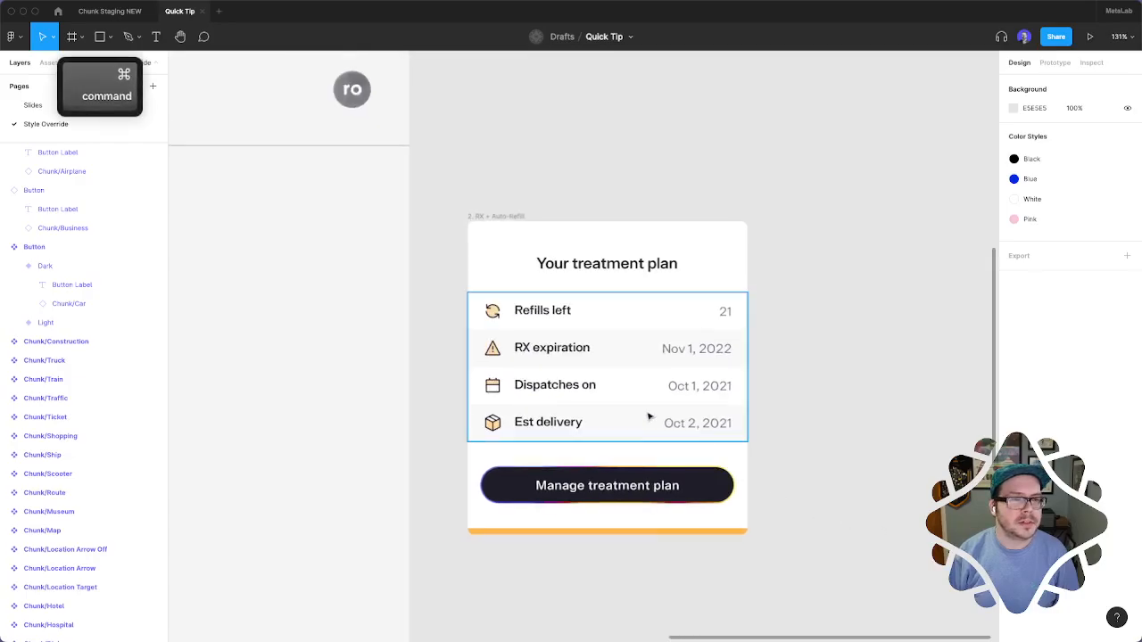
scroll(651, 418, "up", 2)
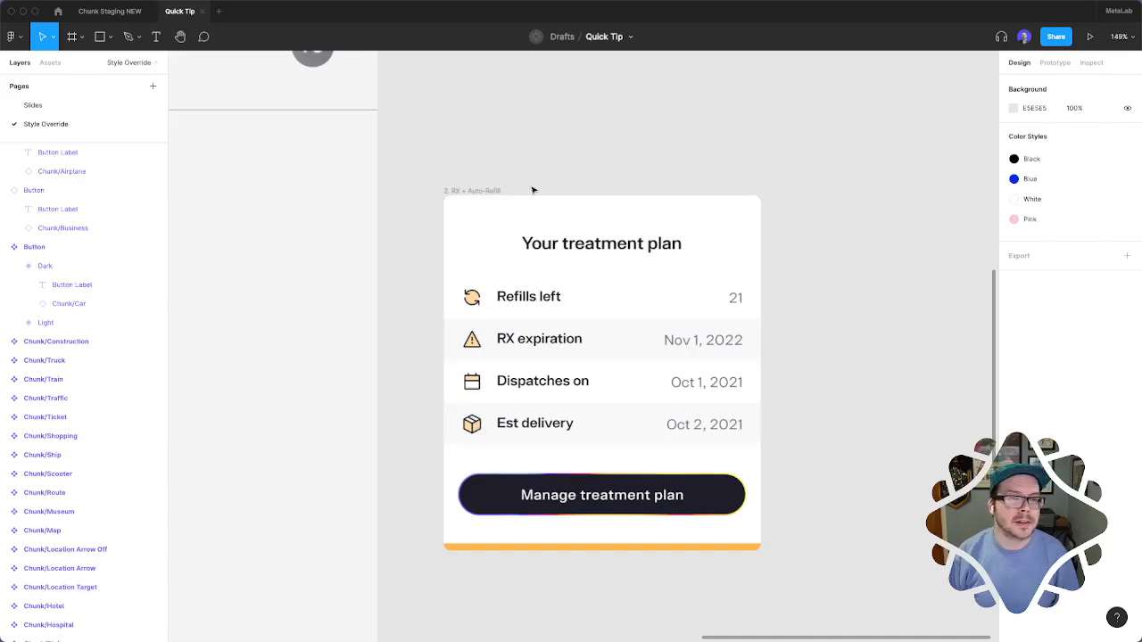
left_click_drag(533, 190, 838, 198)
scroll(836, 284, "right", 5)
Change the orange icon fill color in the duplicated treatment plan card to A5EFFF through its selection colors
left_click(1013, 494)
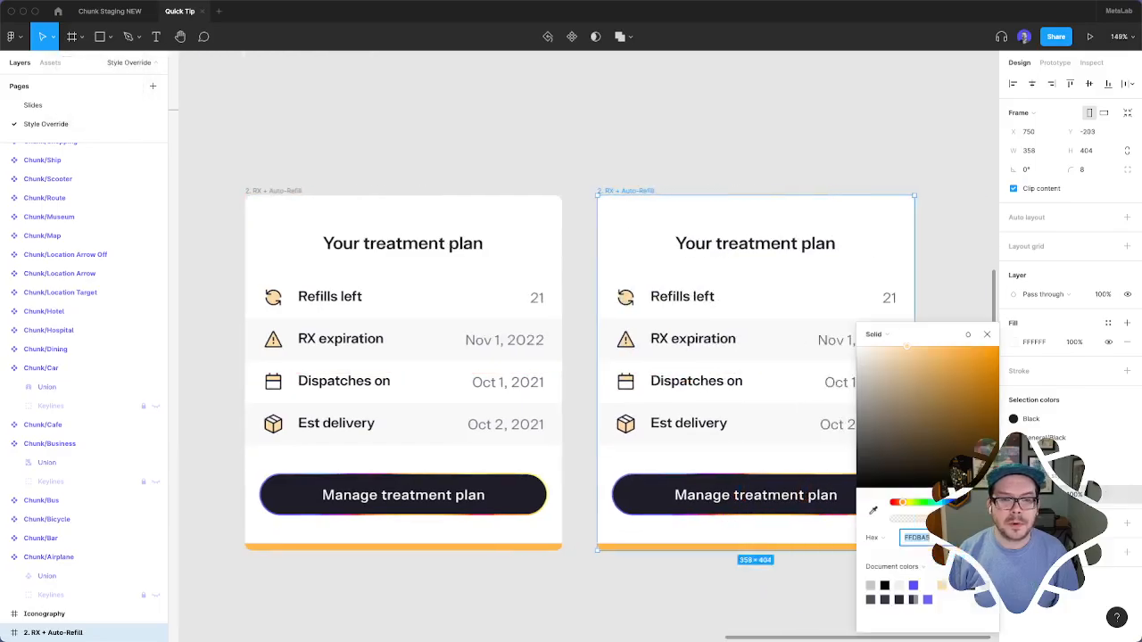
type("A5EFFF")
key("Return")
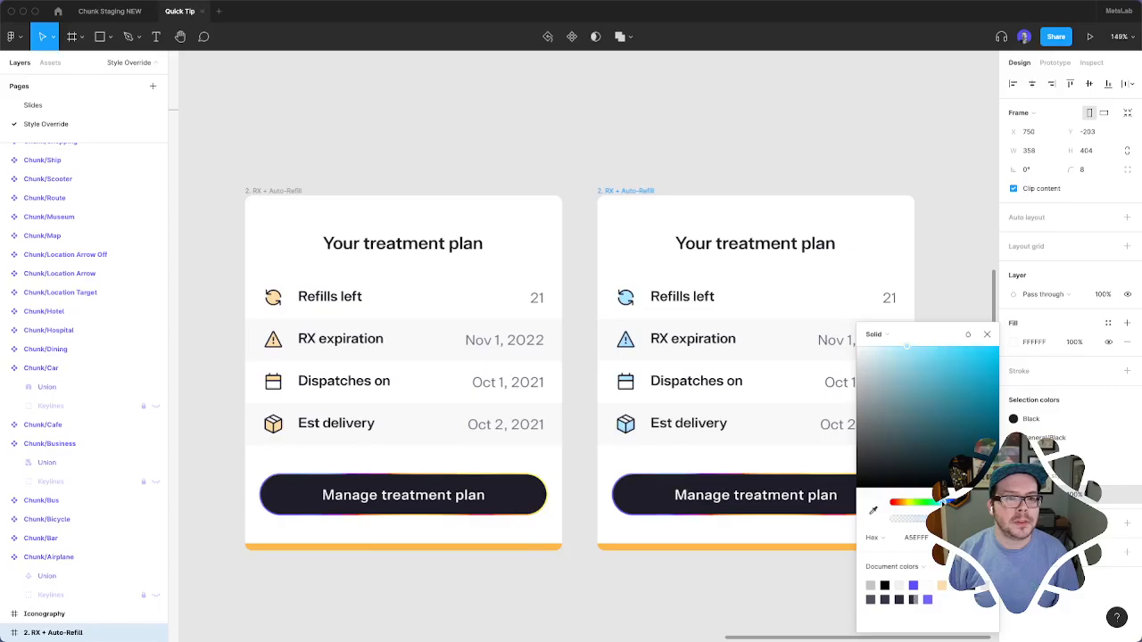
left_click(816, 555)
Swap the Est delivery icon in the duplicated card through the Edit and Location icons, ending on Satisfied
left_click(688, 423, "super")
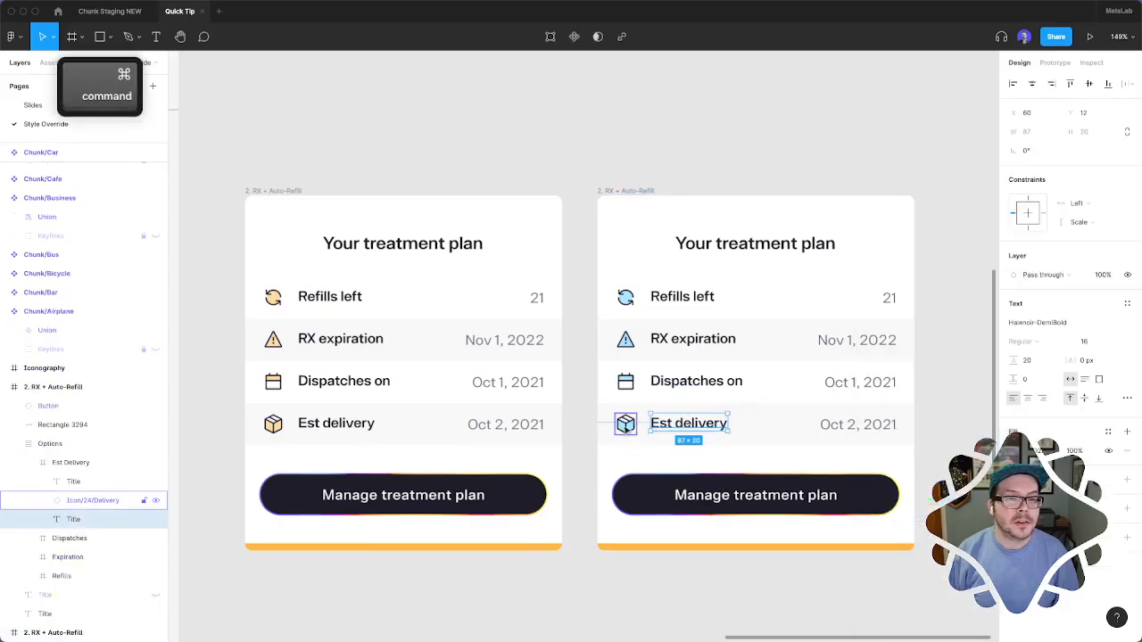
left_click(626, 425, "super")
left_click(1051, 221)
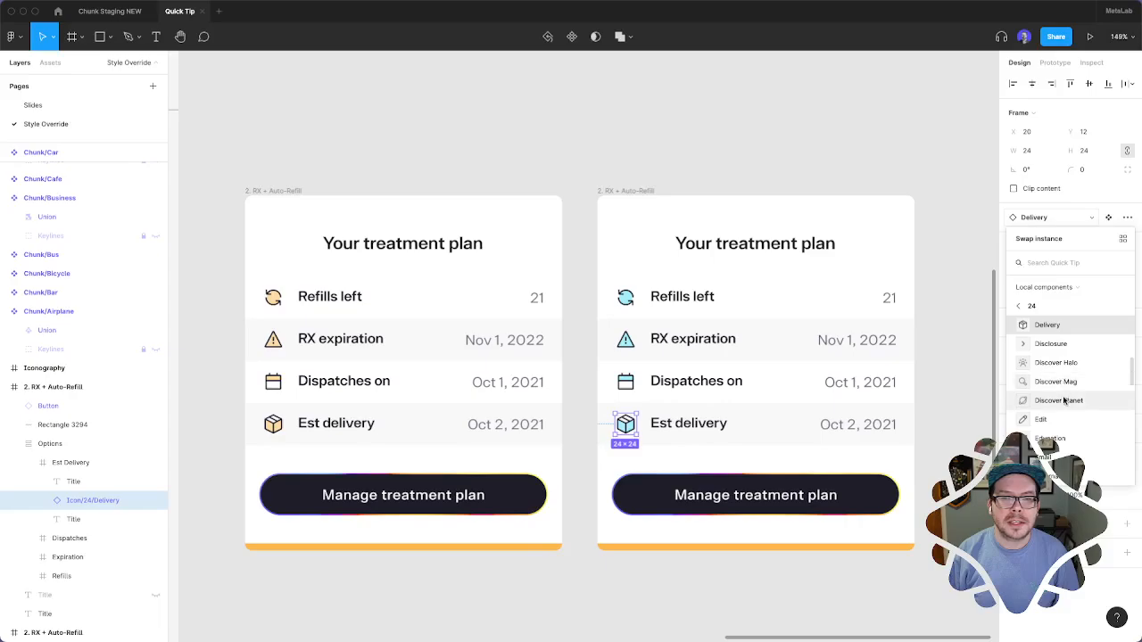
left_click(1040, 420)
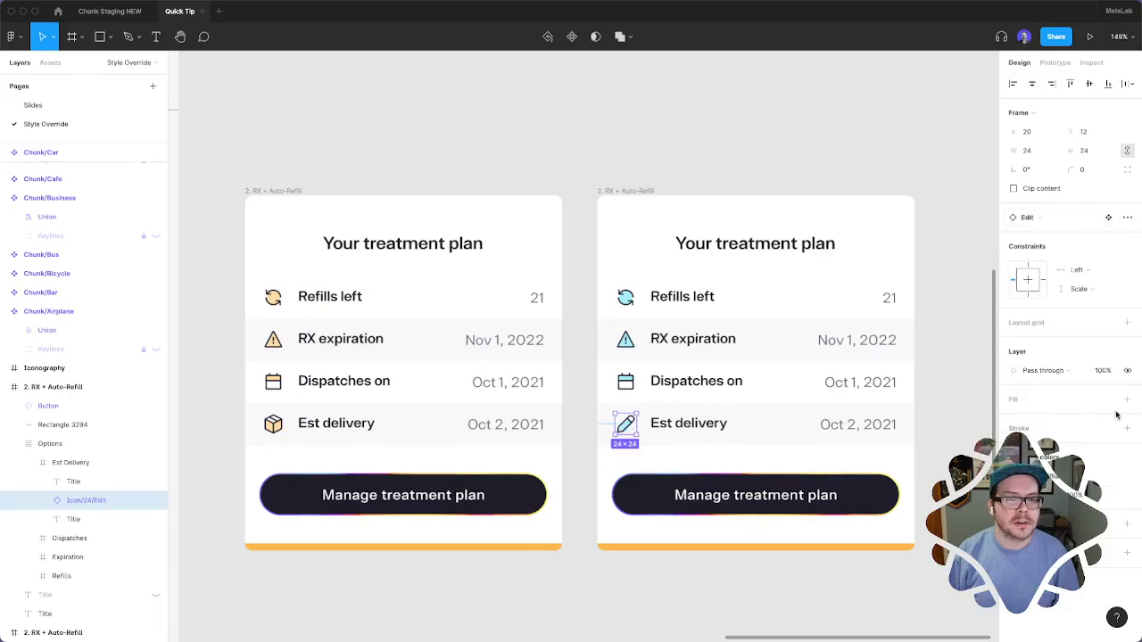
left_click(1037, 216)
left_click(1045, 433)
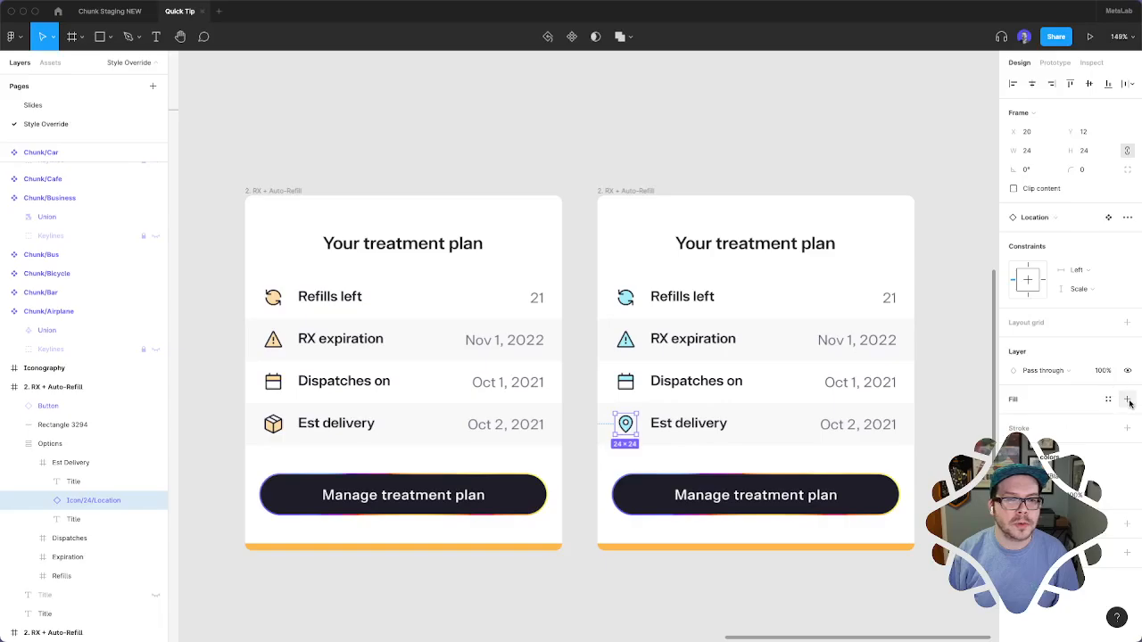
left_click(1034, 216)
scroll(1042, 426, "down", 3)
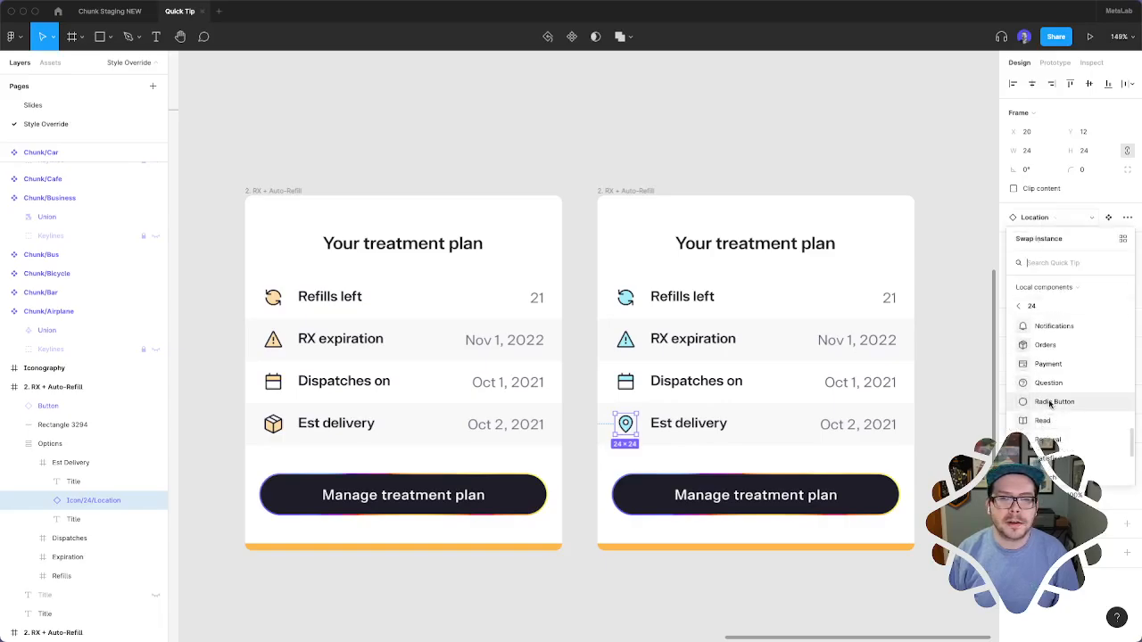
left_click(1048, 406)
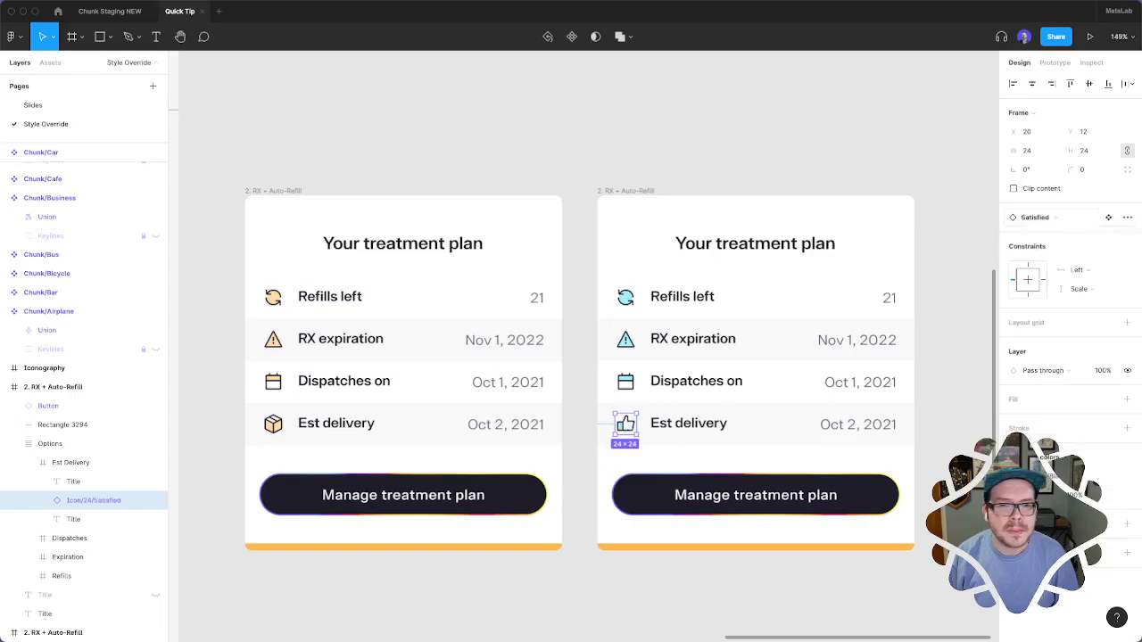
left_click(810, 578)
Inspect how the Icon/24/Clock component in the Iconography frame is built from its Icon and Fill layers
scroll(795, 536, "left", 1)
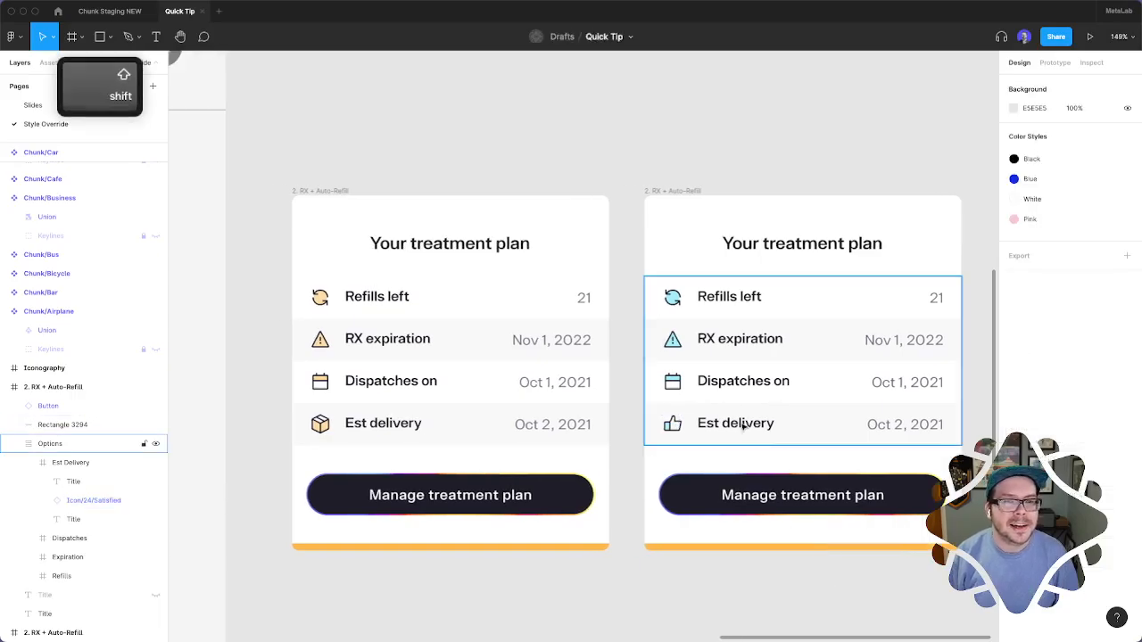
scroll(738, 430, "down", 1)
scroll(731, 432, "down", 3)
scroll(731, 431, "left", 7)
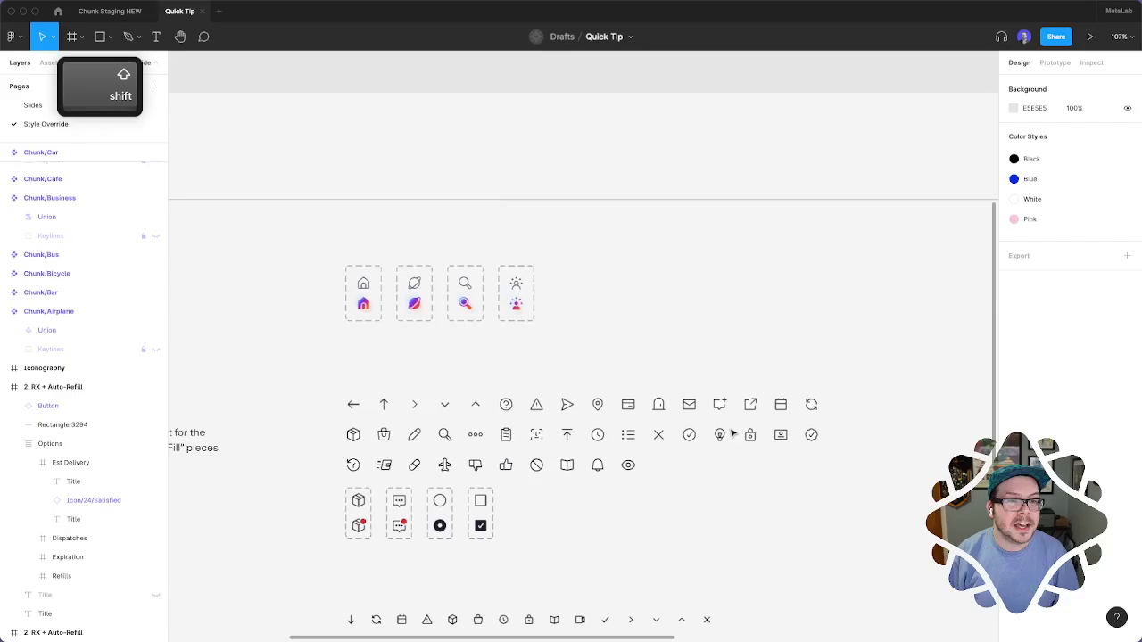
scroll(615, 455, "up", 2)
scroll(615, 455, "up", 5)
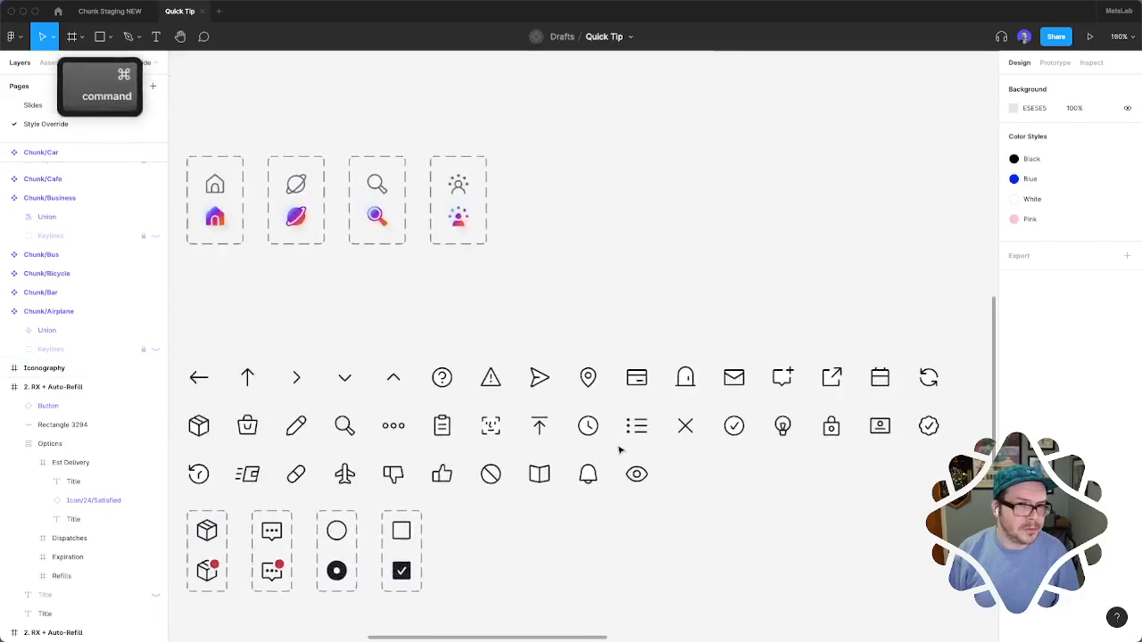
left_click(578, 431, "super")
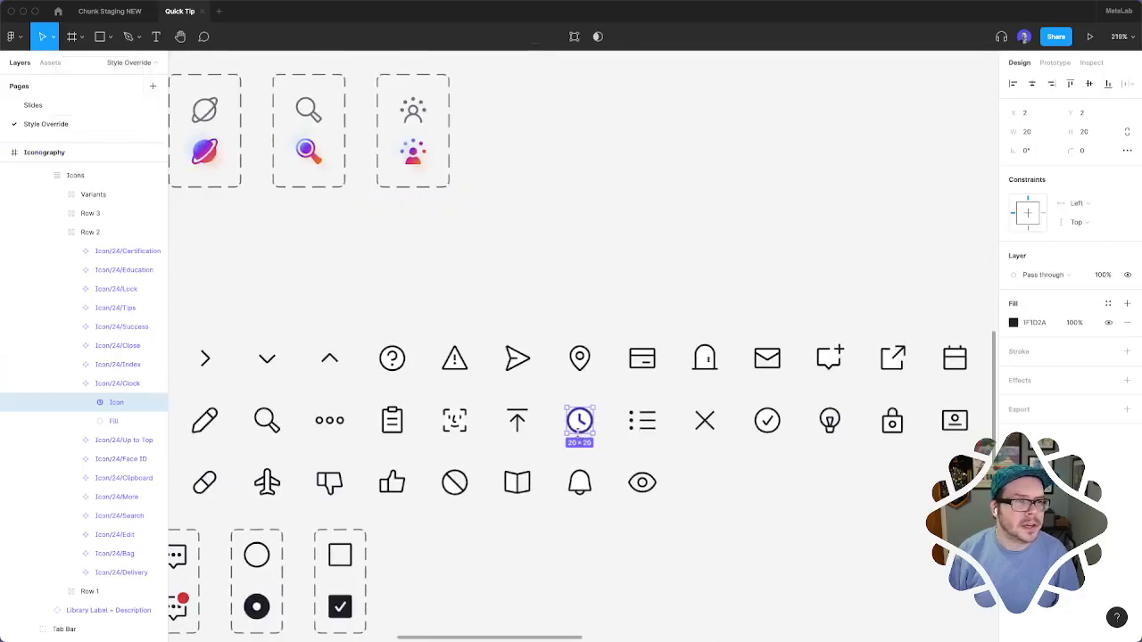
scroll(578, 431, "up", 5)
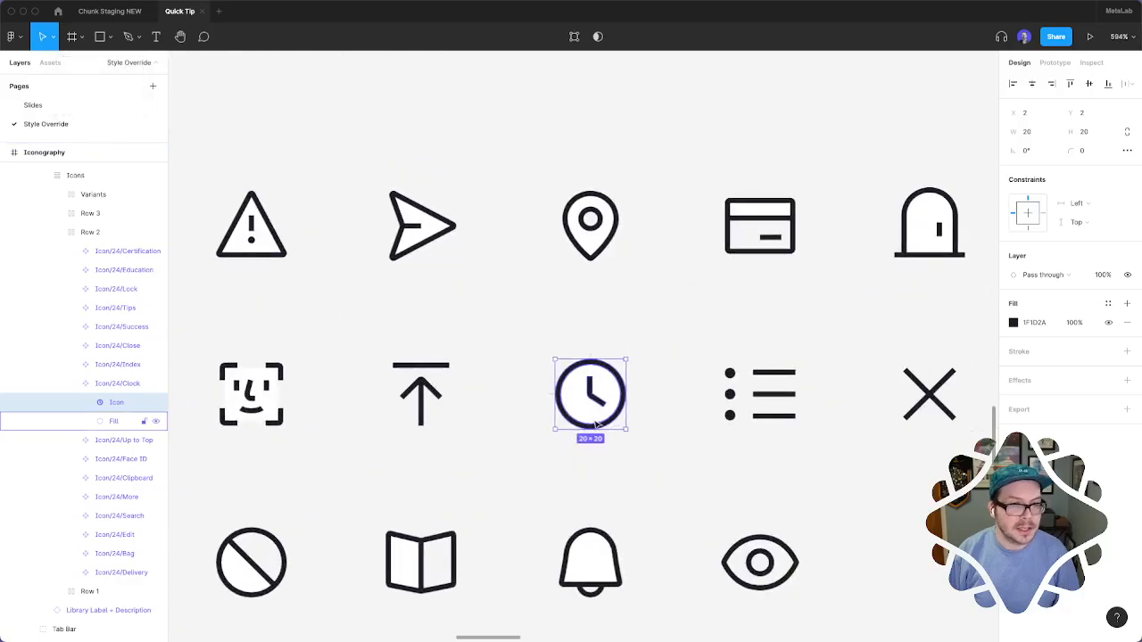
left_click(103, 422)
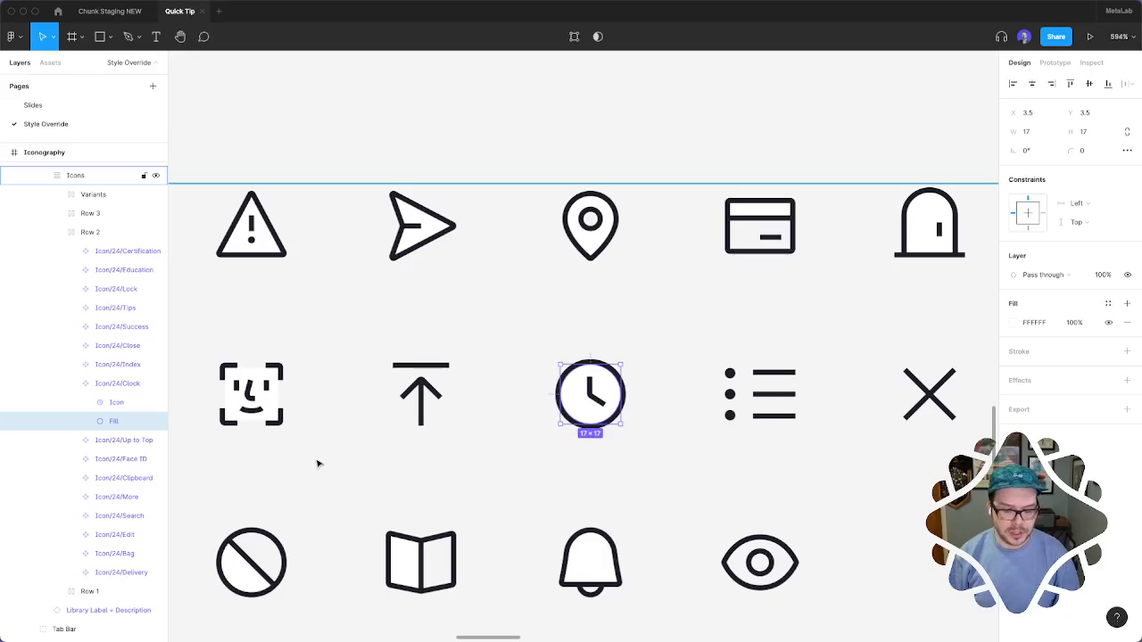
Show the canvas in outline mode and examine the vector structure of the 24-size icon rows
key("super+y")
scroll(657, 520, "down", 2)
left_click(857, 517)
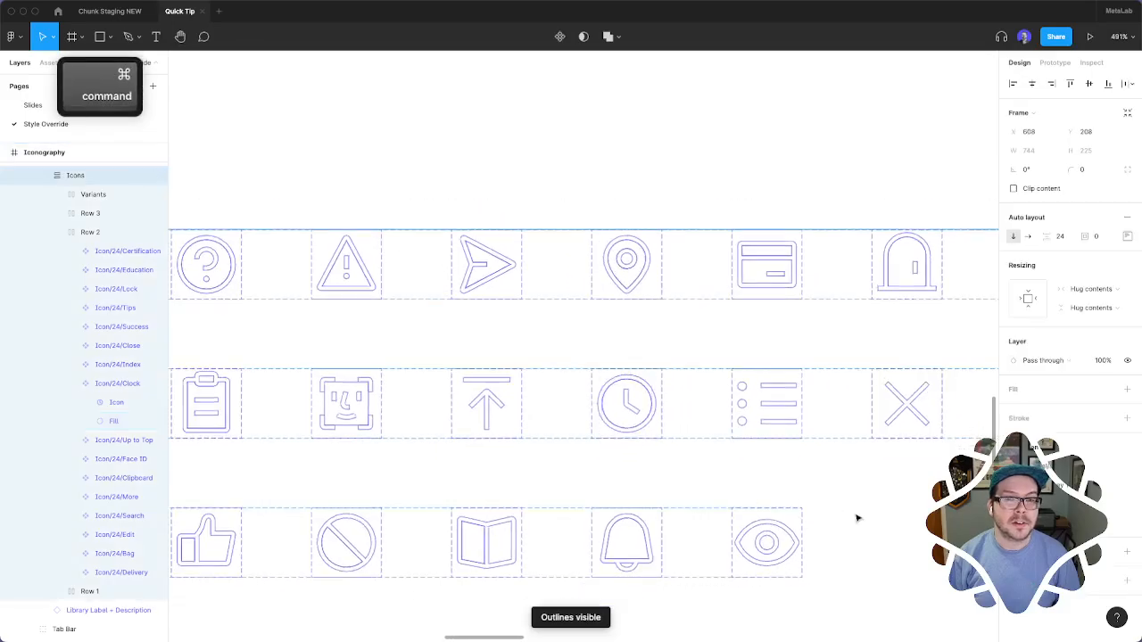
scroll(856, 517, "down", 3)
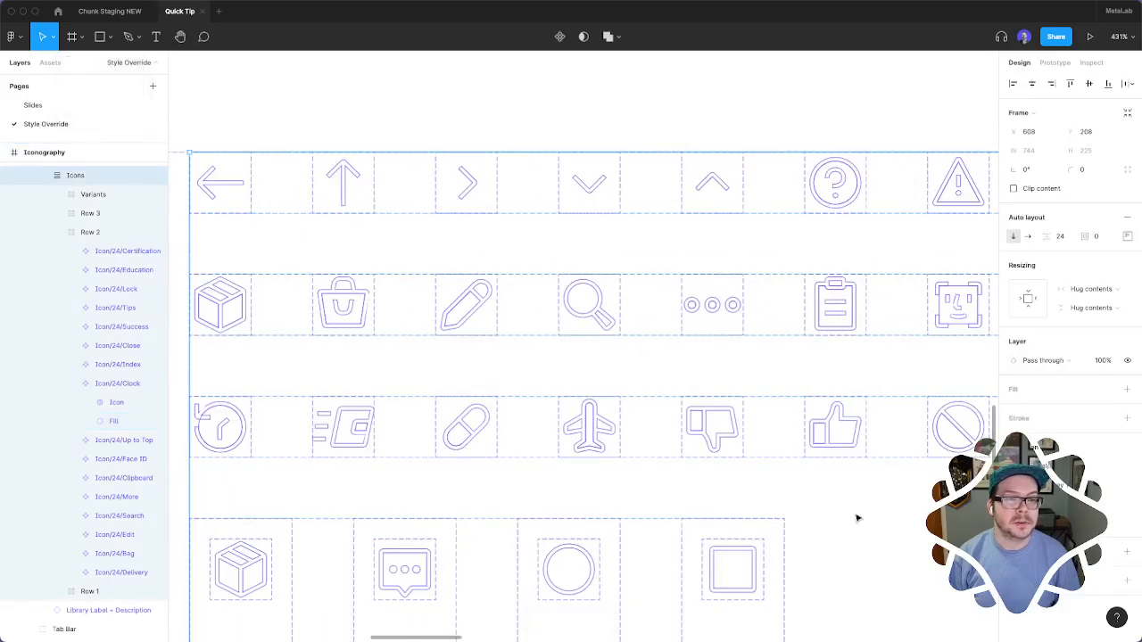
scroll(856, 518, "left", 3)
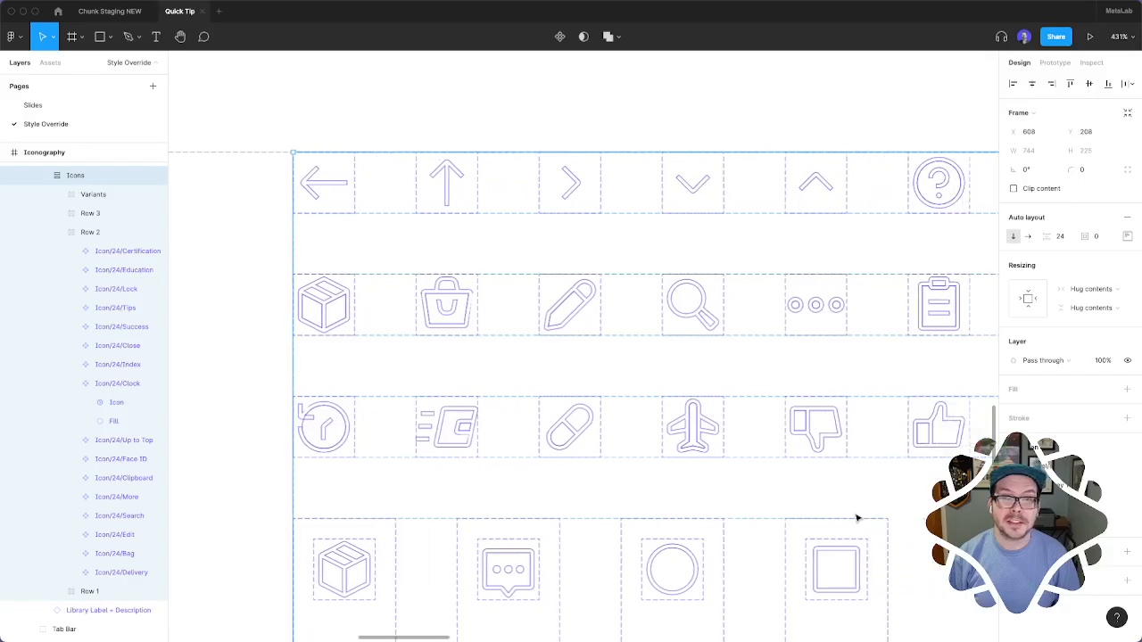
scroll(899, 524, "right", 5)
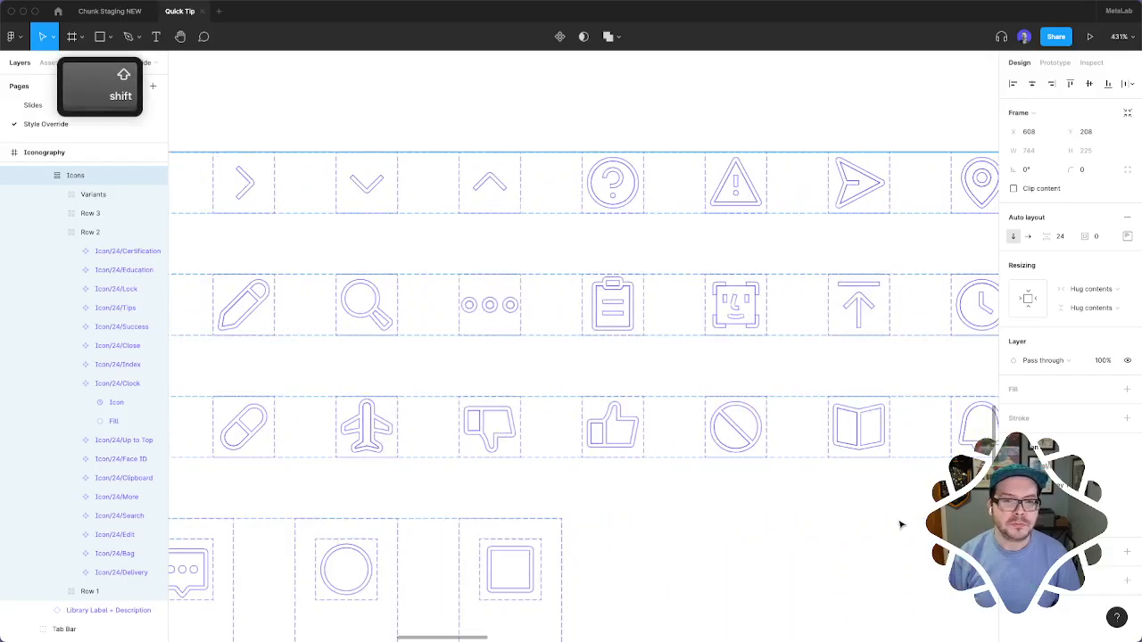
scroll(901, 524, "right", 3)
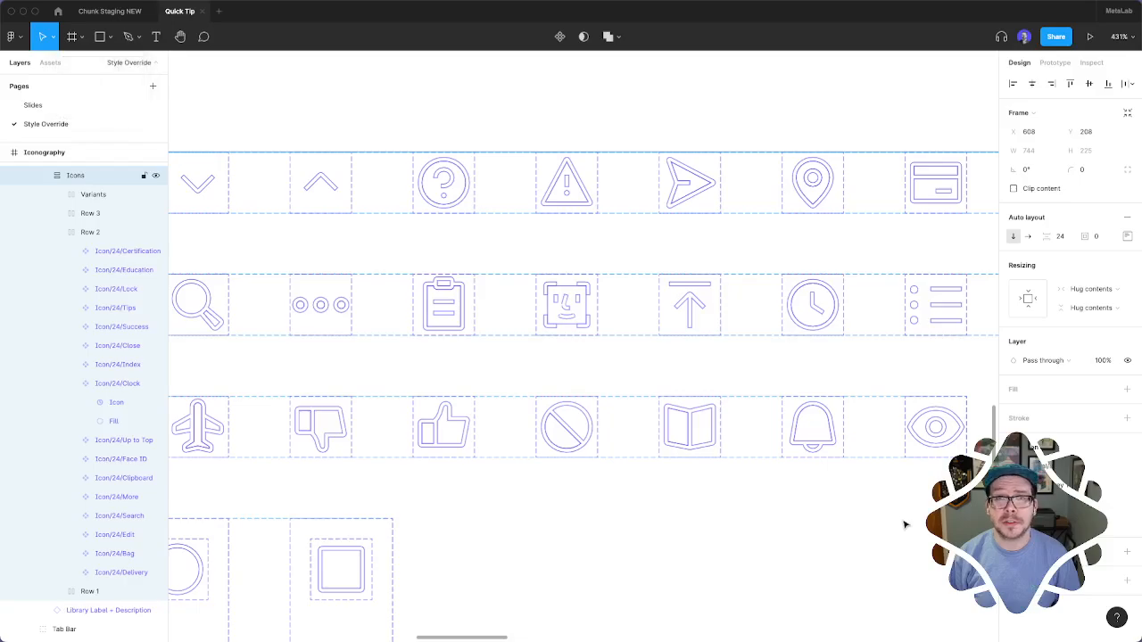
Examine the outlines of the Chunk icon components and clear the selection
scroll(903, 521, "up", 10)
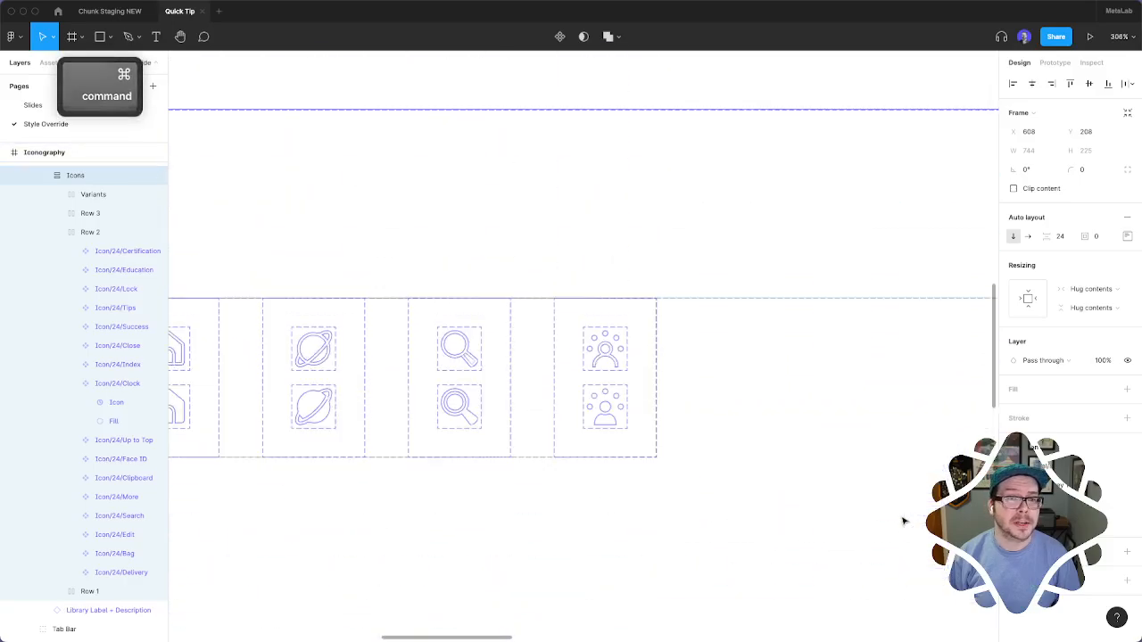
scroll(903, 522, "down", 5)
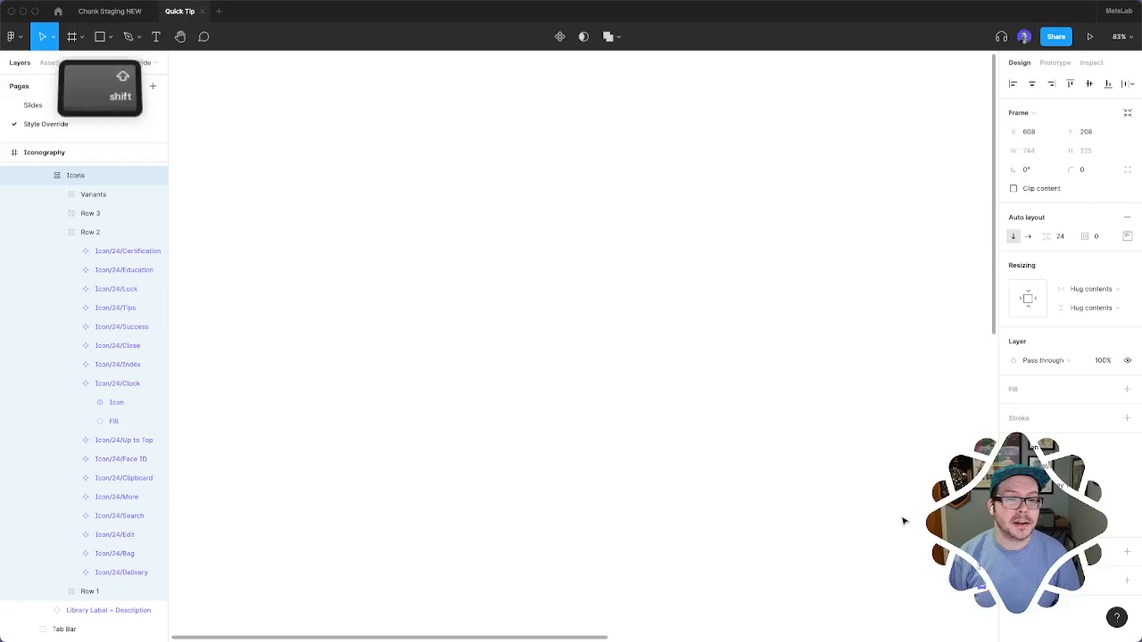
scroll(903, 521, "up", 10)
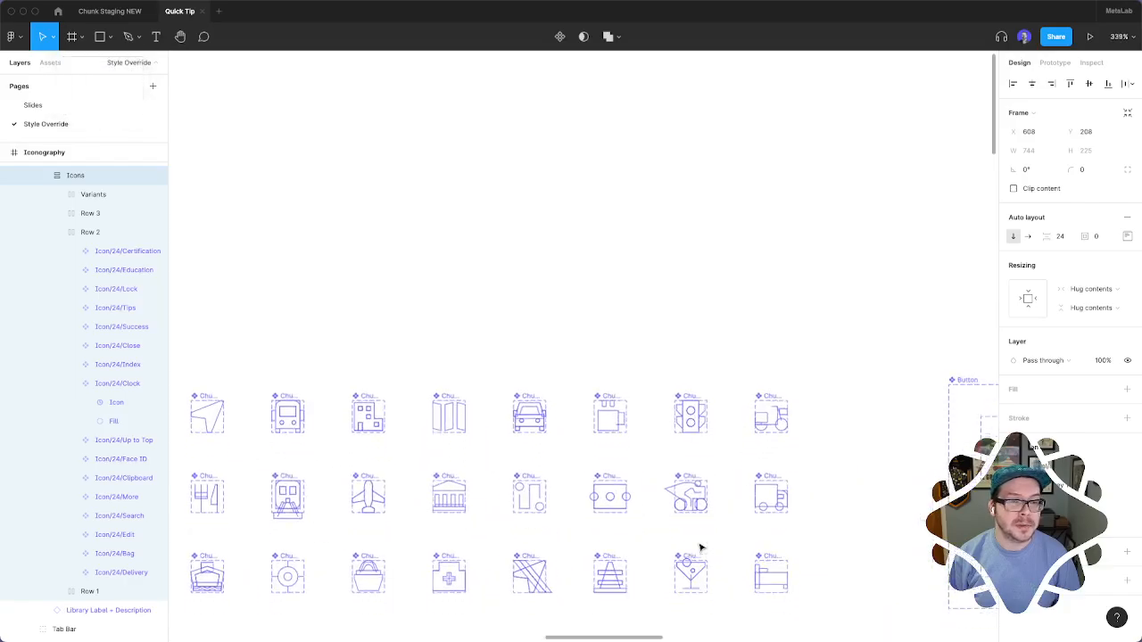
scroll(700, 547, "up", 3)
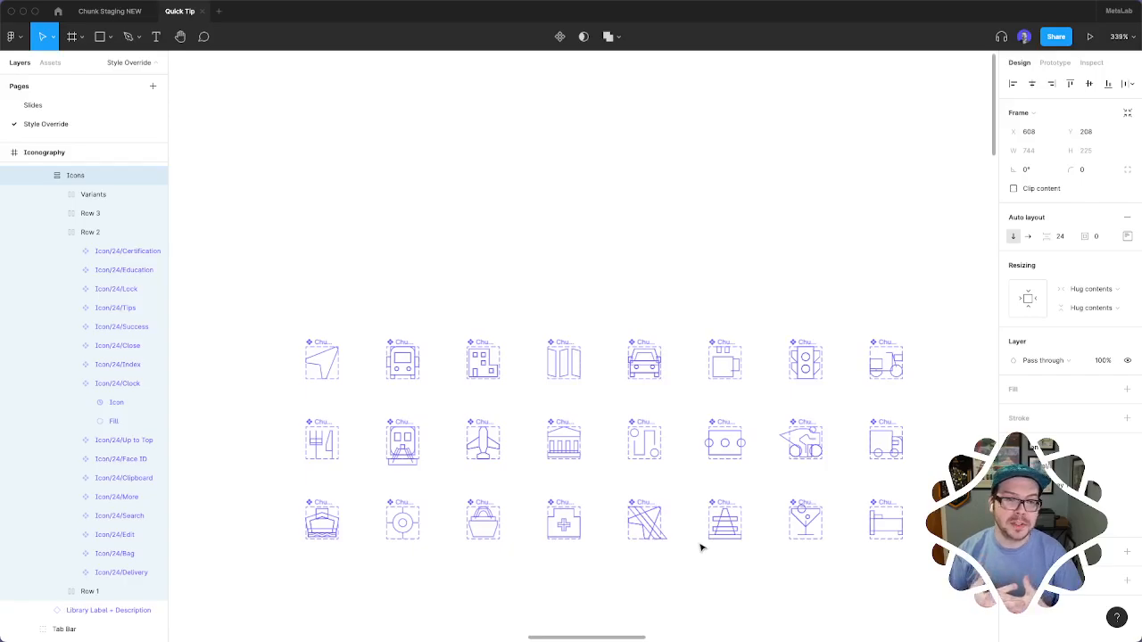
left_click(778, 559)
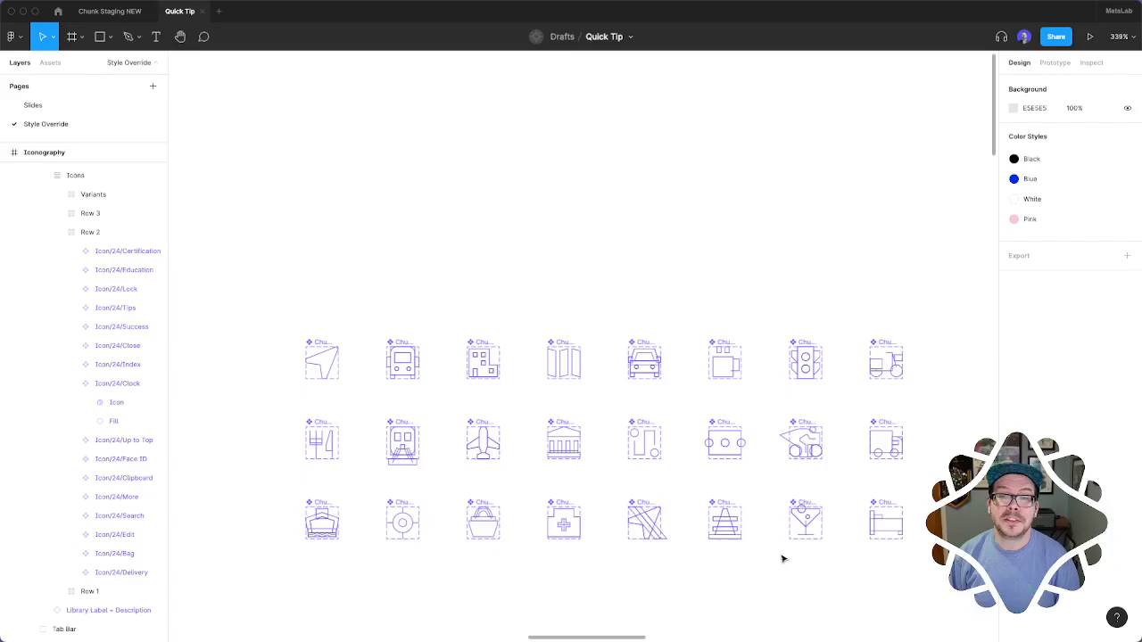